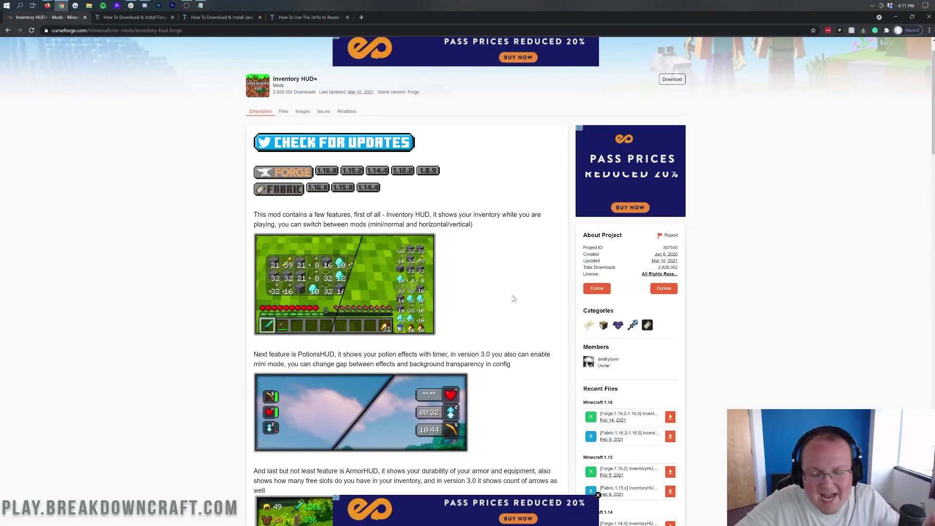
# Look through the Inventory HUD+ description, covering the inventory, potion effects and ArmorHUD features.
pyautogui.scroll(1, 510, 295)
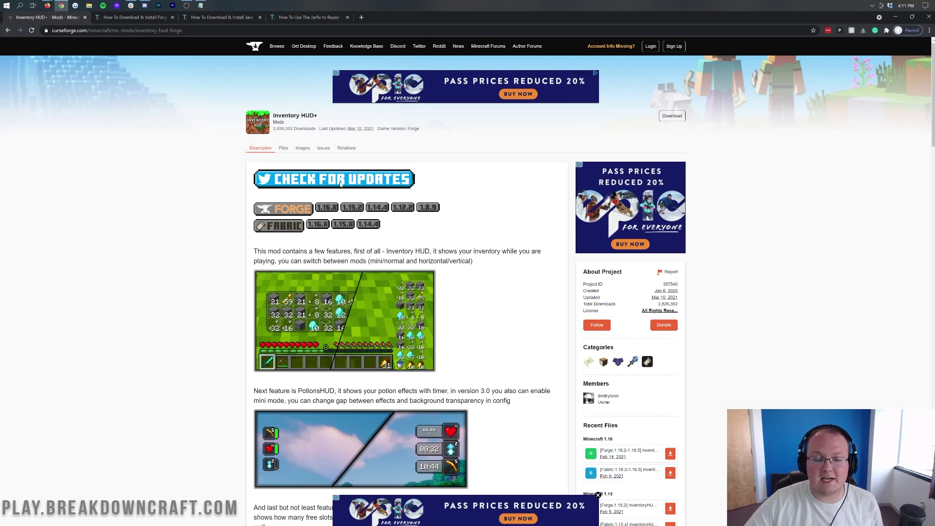
pyautogui.scroll(-2, 383, 305)
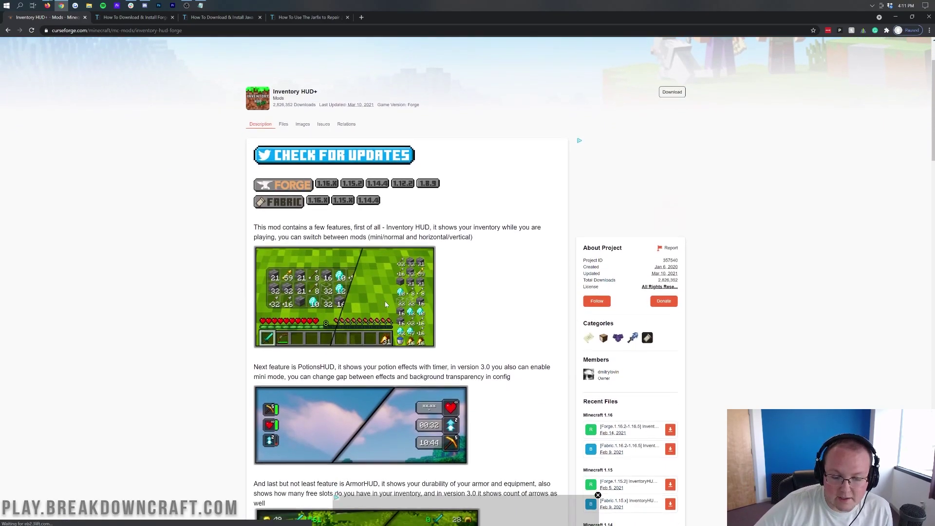
pyautogui.scroll(-2, 384, 305)
pyautogui.scroll(-2, 349, 313)
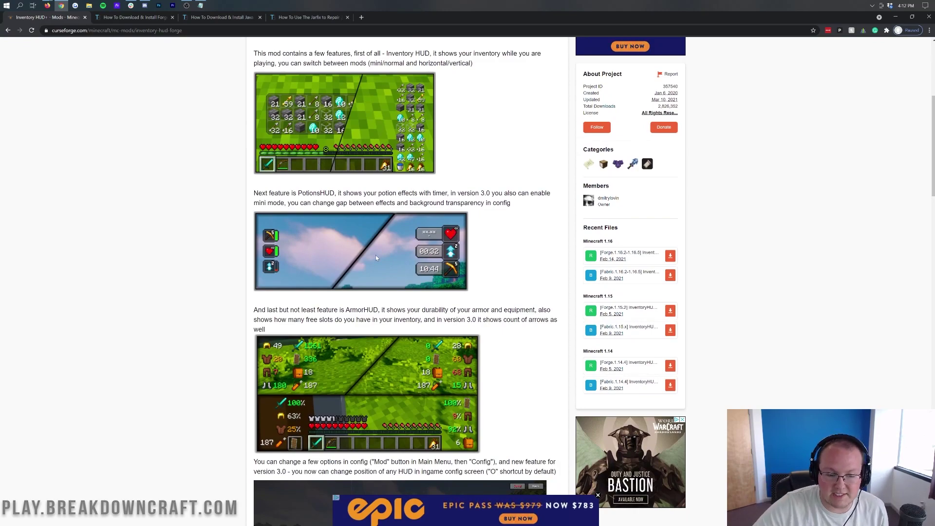
pyautogui.moveTo(283, 310); pyautogui.dragTo(369, 310)
pyautogui.click(346, 310)
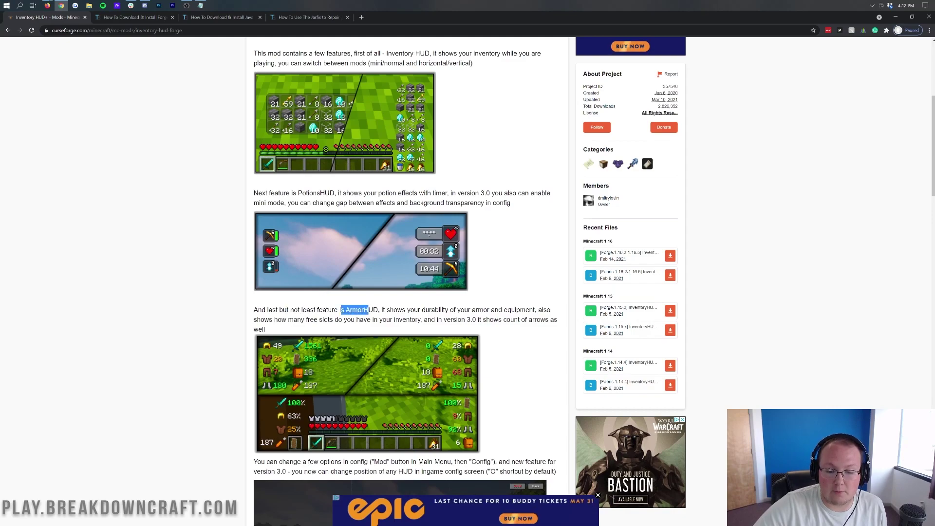
pyautogui.click(369, 310)
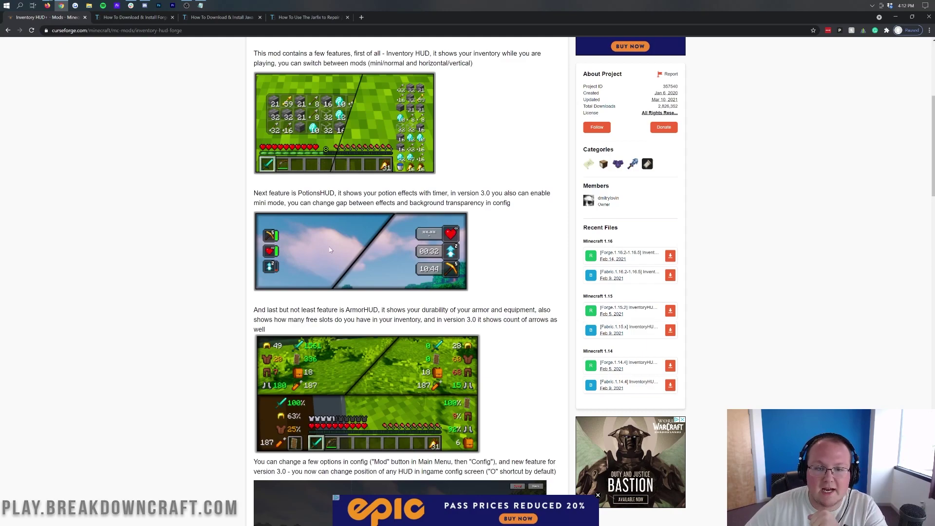
pyautogui.scroll(5, 329, 250)
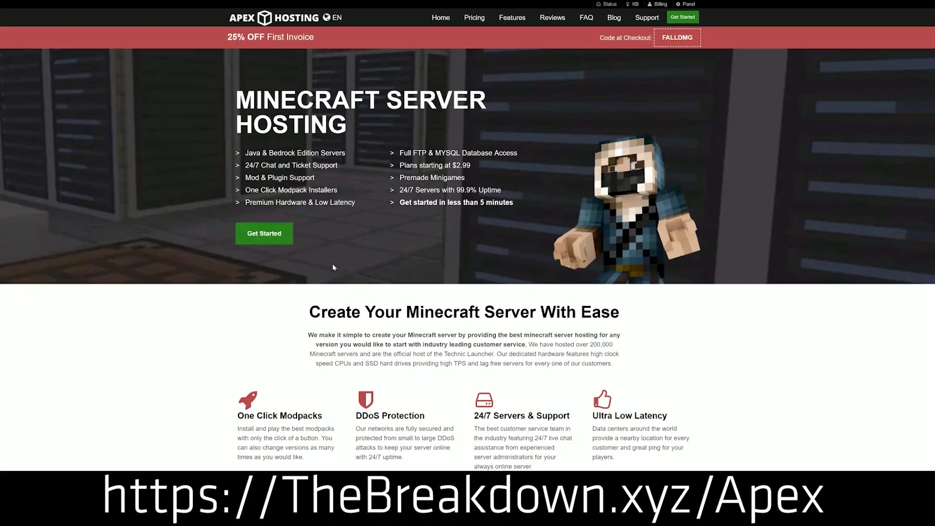
# Review the Apex Hosting feature list, including DDoS Protection, 24/7 Servers & Support, Automated Backups and Instant Setup.
pyautogui.scroll(-4, 349, 173)
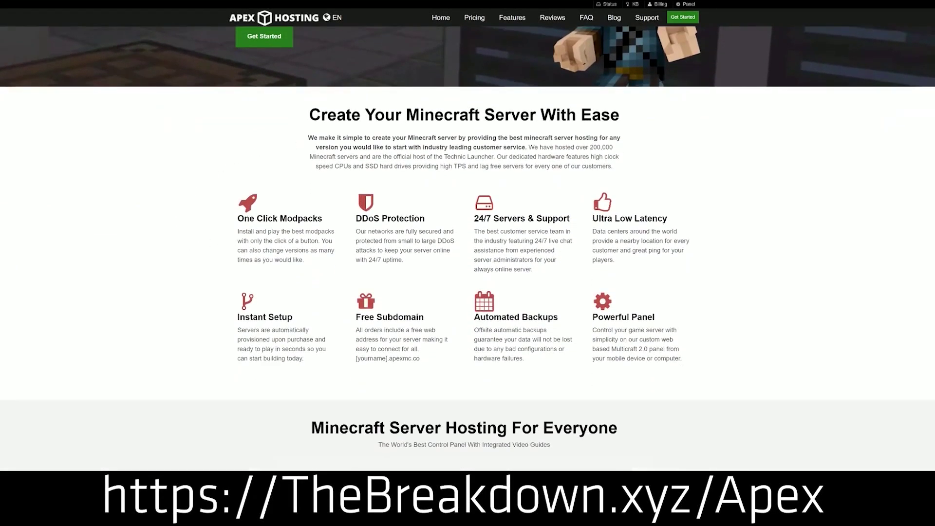
pyautogui.moveTo(238, 219); pyautogui.dragTo(414, 219)
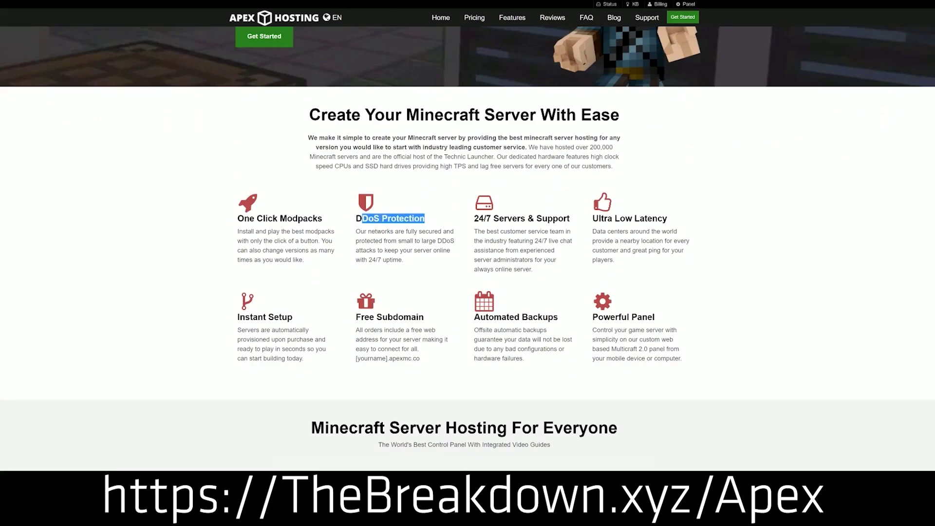
pyautogui.moveTo(474, 219); pyautogui.dragTo(547, 219)
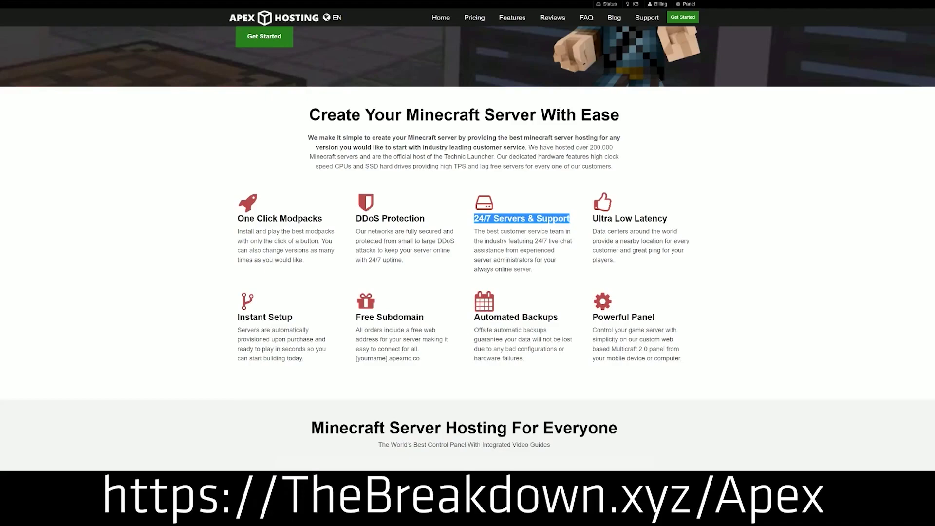
pyautogui.moveTo(473, 317); pyautogui.dragTo(585, 317)
pyautogui.click(469, 320)
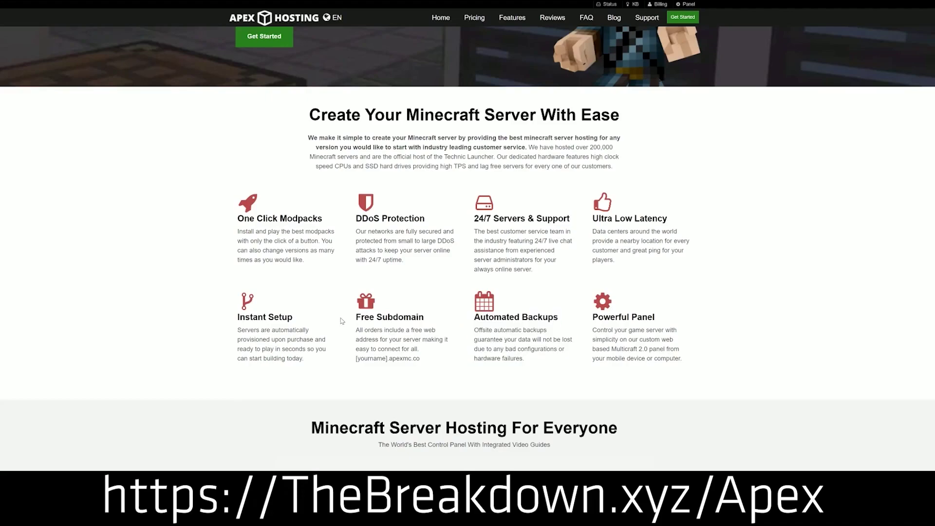
pyautogui.moveTo(308, 360); pyautogui.dragTo(238, 316)
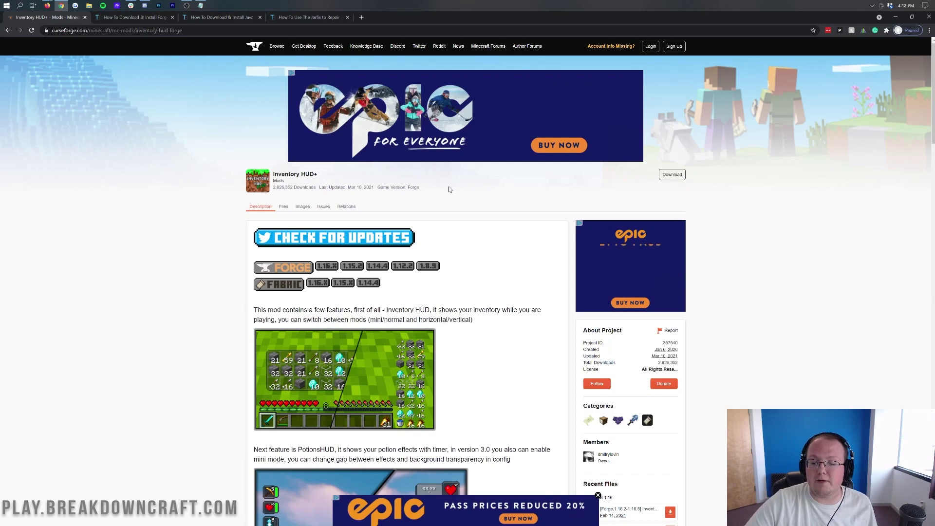
# Download the Forge 1.16.2-1.16.5 file of Inventory HUD+ from the recent files and keep the jar.
pyautogui.scroll(-5, 631, 227)
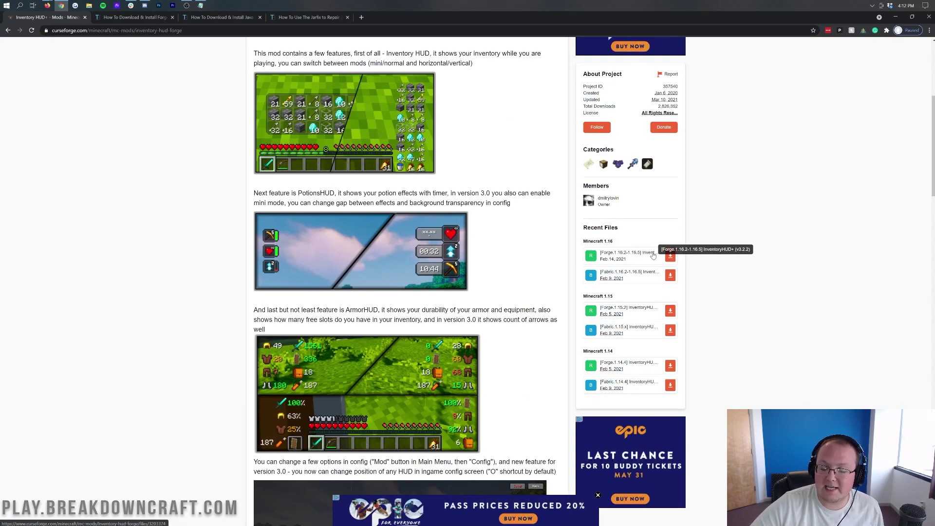
pyautogui.click(670, 258)
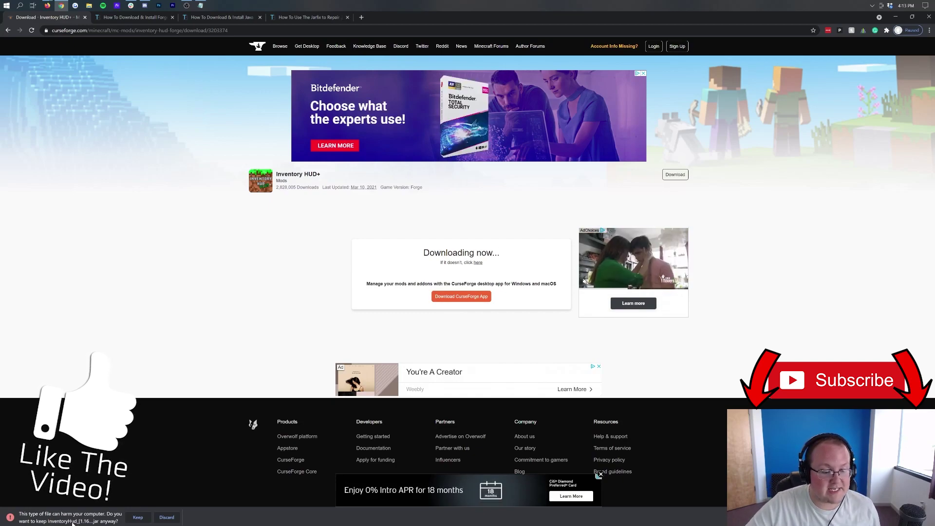
pyautogui.click(138, 517)
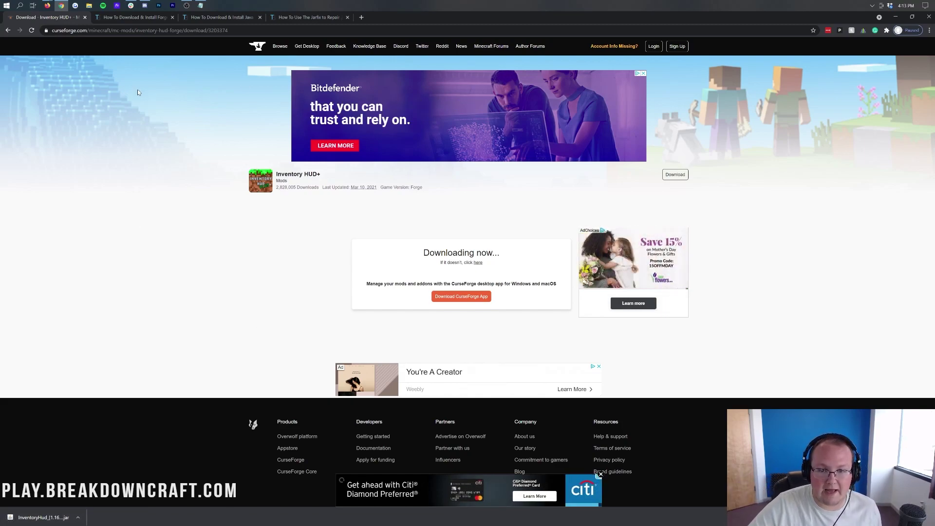
# Open the Forge download site from the How To Download & Install Forge in Minecraft article.
pyautogui.click(141, 17)
pyautogui.scroll(5, 165, 268)
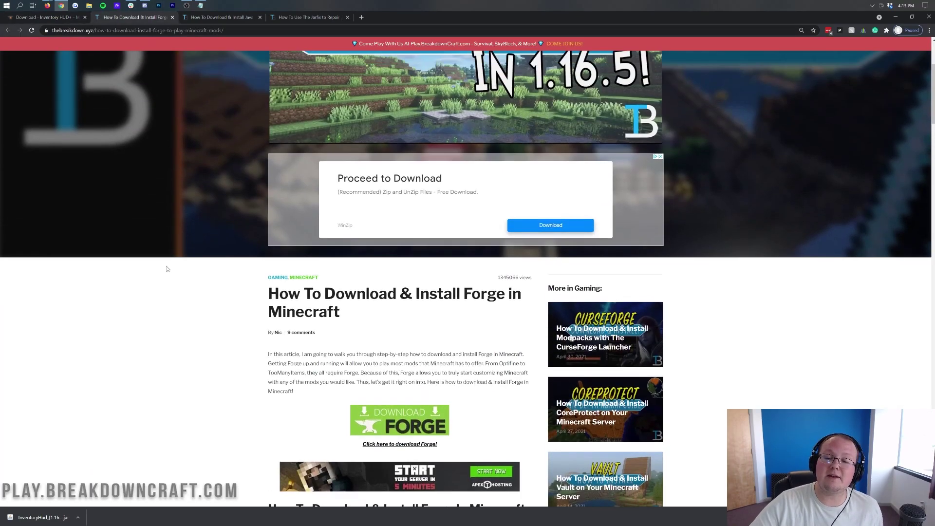
pyautogui.scroll(2, 165, 268)
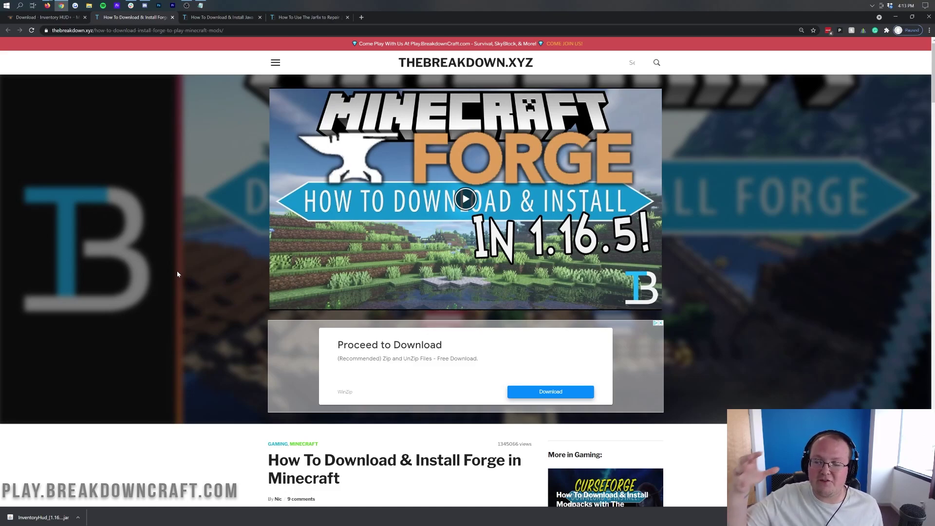
pyautogui.scroll(-10, 408, 321)
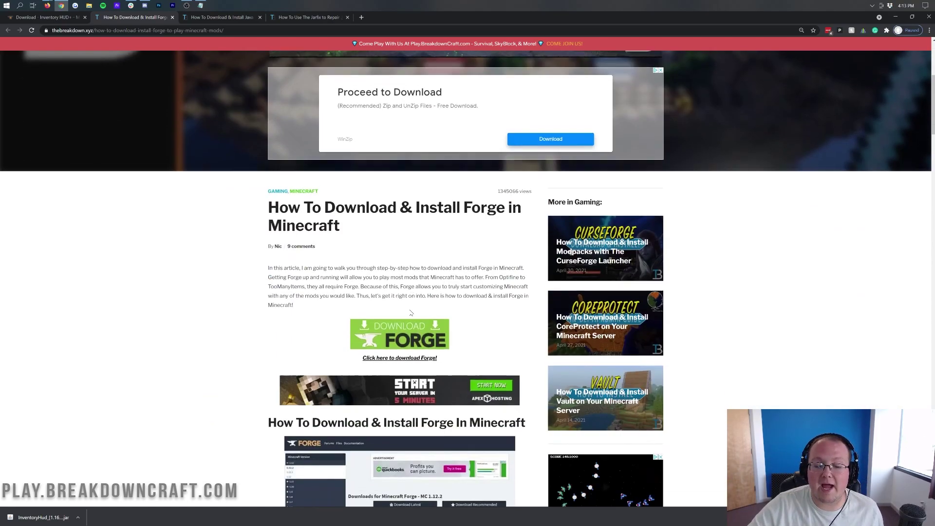
pyautogui.scroll(10, 408, 321)
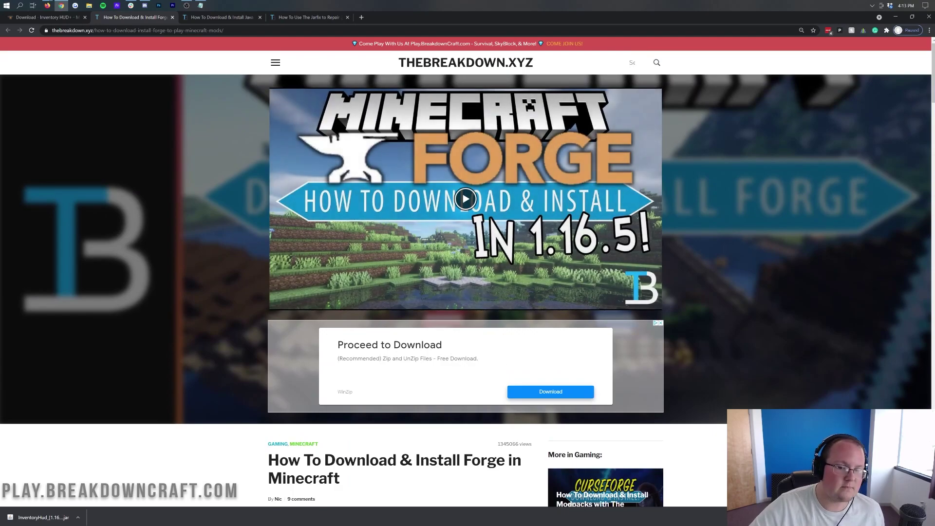
pyautogui.scroll(-8, 468, 252)
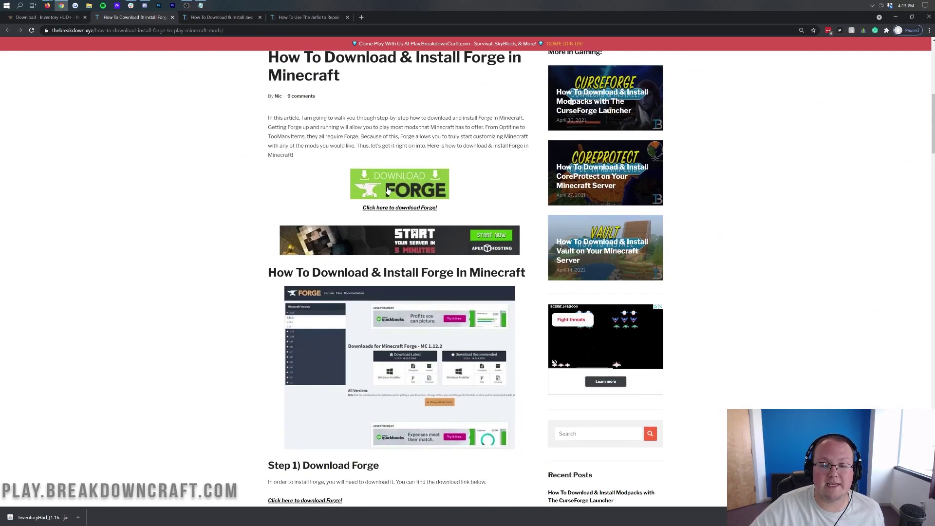
pyautogui.click(388, 189)
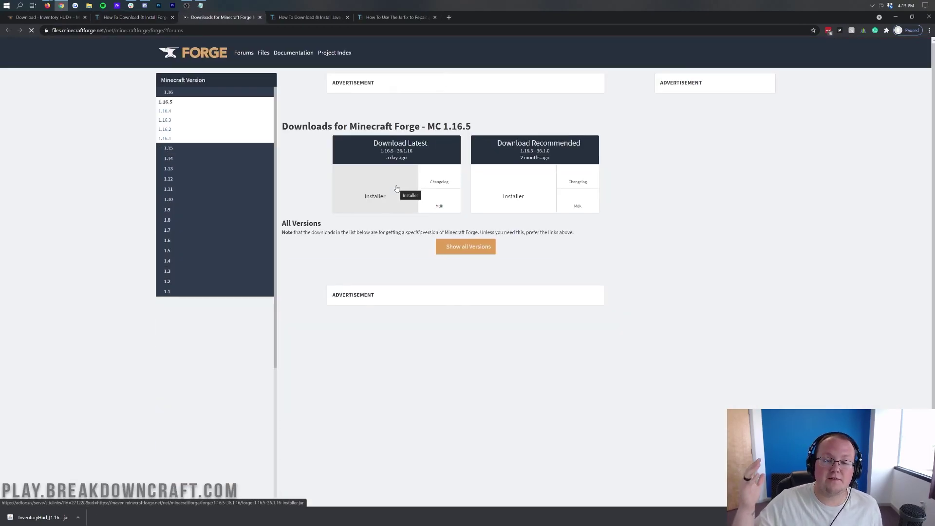
# Download the latest Forge installer for Minecraft 1.16.5, skipping the advertisement page and keeping the jar.
pyautogui.moveTo(427, 159)
pyautogui.mouseDown()
pyautogui.moveTo(471, 159)
pyautogui.moveTo(427, 159)
pyautogui.mouseUp()
pyautogui.click(471, 159)
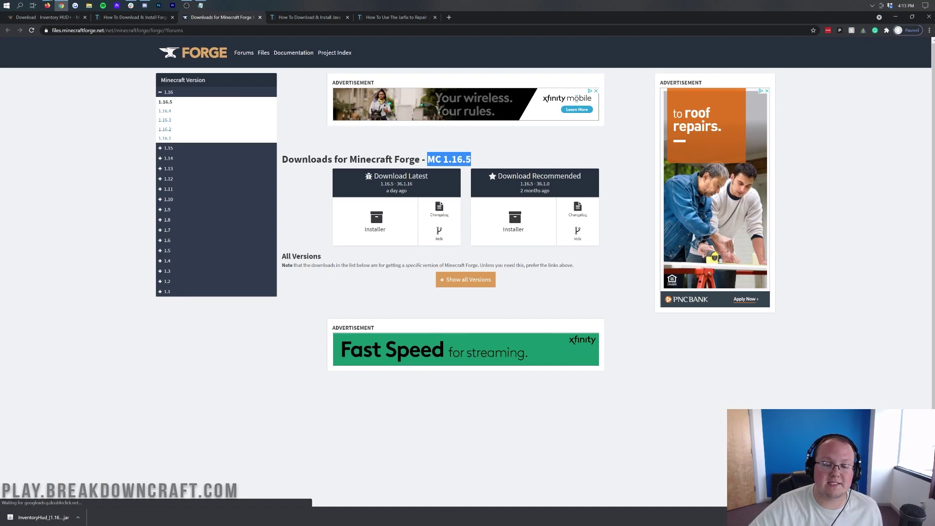
pyautogui.click(427, 159)
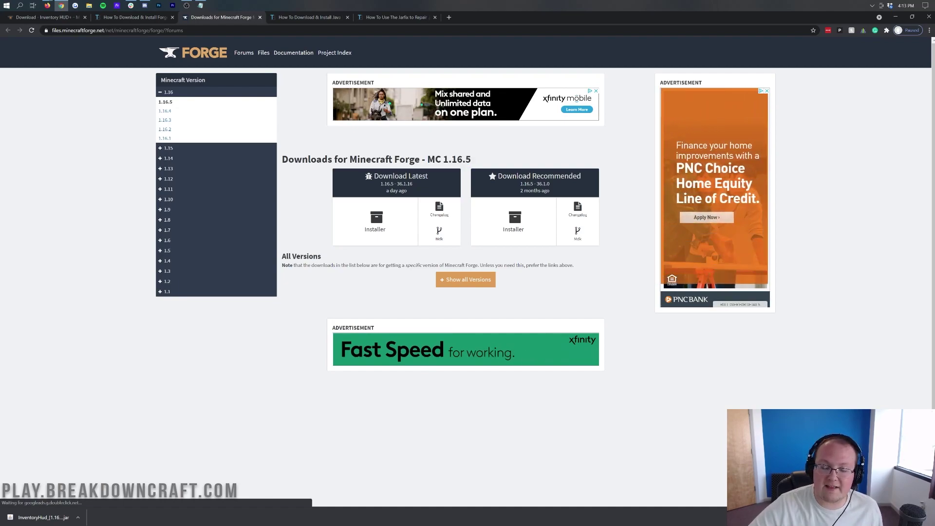
pyautogui.click(177, 96)
pyautogui.click(177, 95)
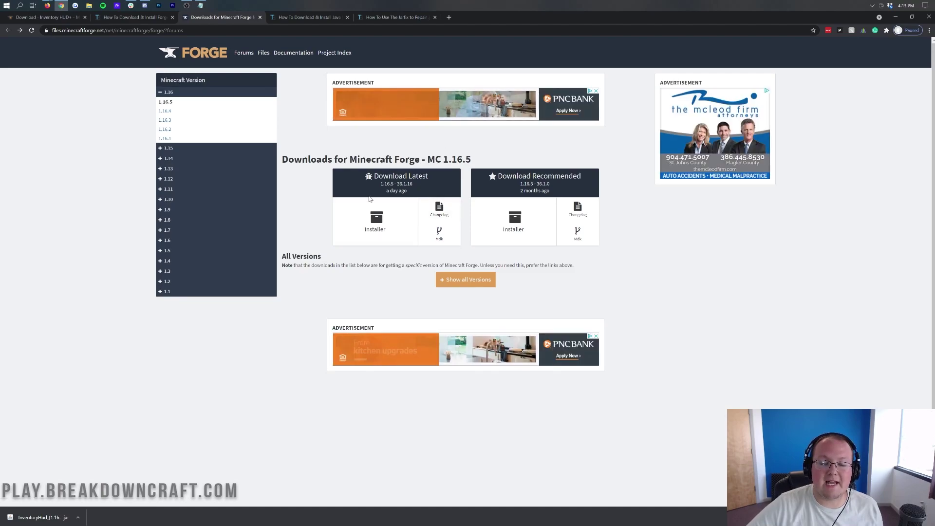
pyautogui.click(392, 231)
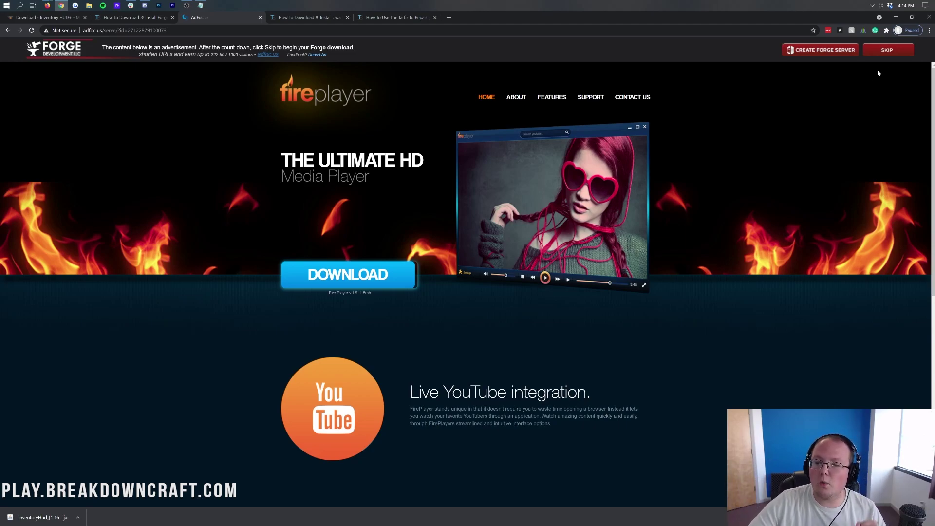
pyautogui.click(894, 50)
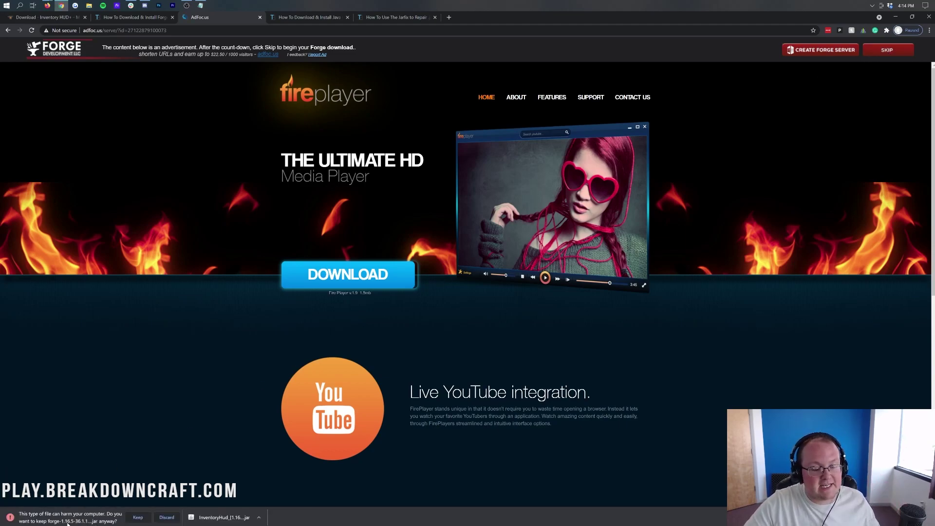
pyautogui.click(132, 519)
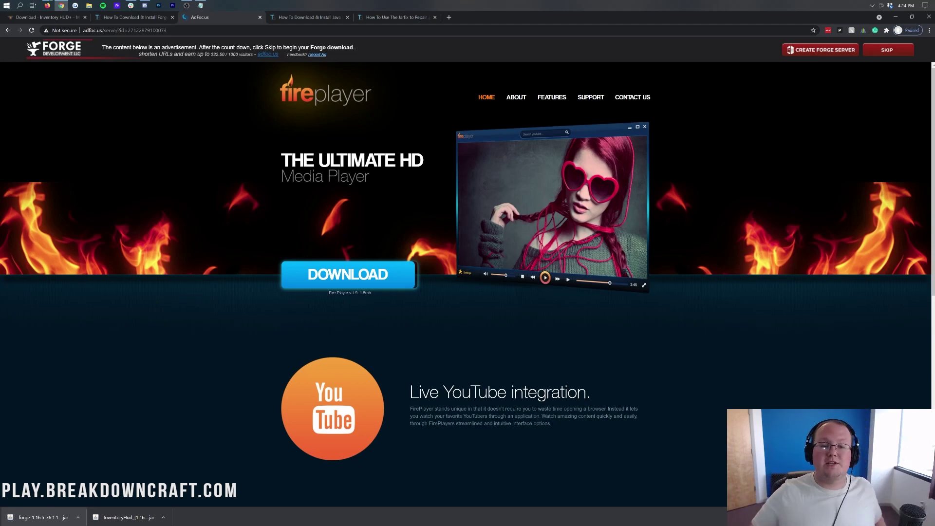
# Switch to the desktop, refresh it, and place the Forge and Inventory HUD jar files side by side in an open area.
pyautogui.click(892, 18)
pyautogui.rightClick(106, 115)
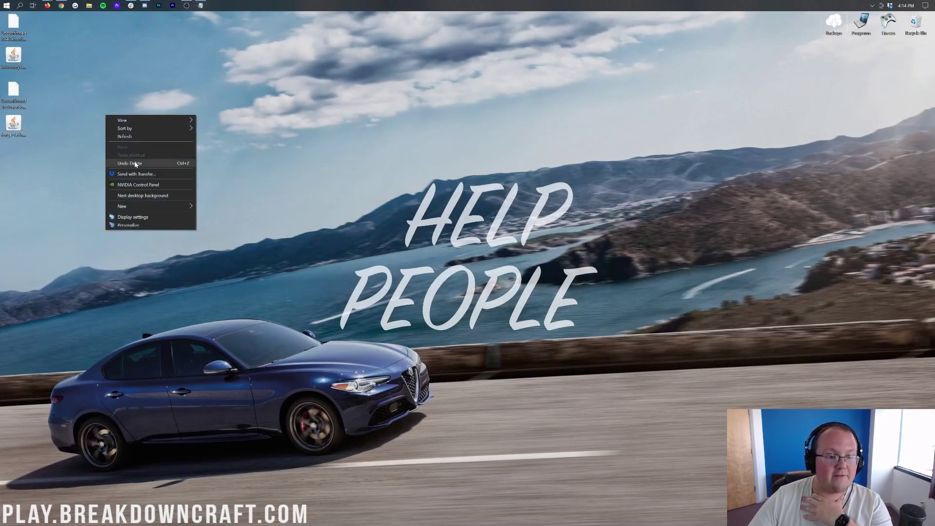
pyautogui.click(136, 137)
pyautogui.moveTo(18, 126); pyautogui.dragTo(346, 125)
pyautogui.moveTo(14, 56); pyautogui.dragTo(424, 127)
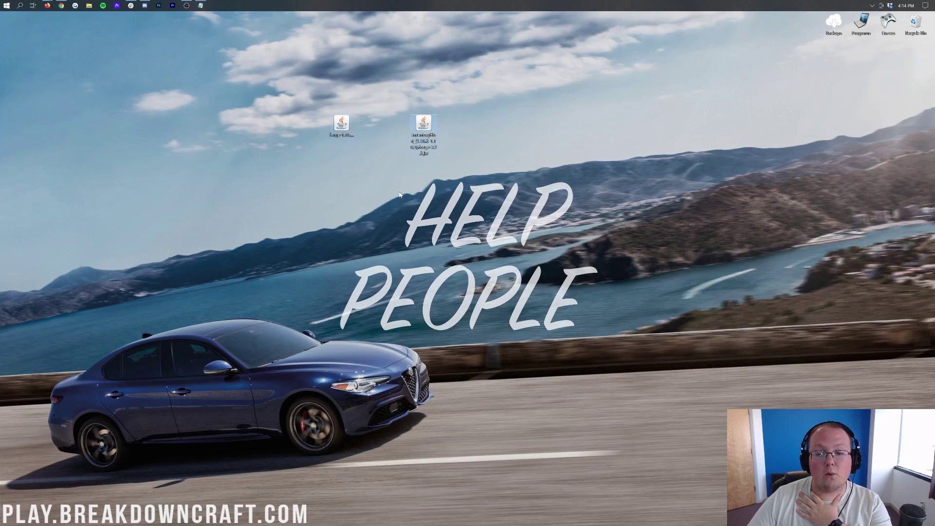
# Search for and open the Downloads folder, shift both desktop jar files slightly sideways, and close the folder.
pyautogui.click(2, 4)
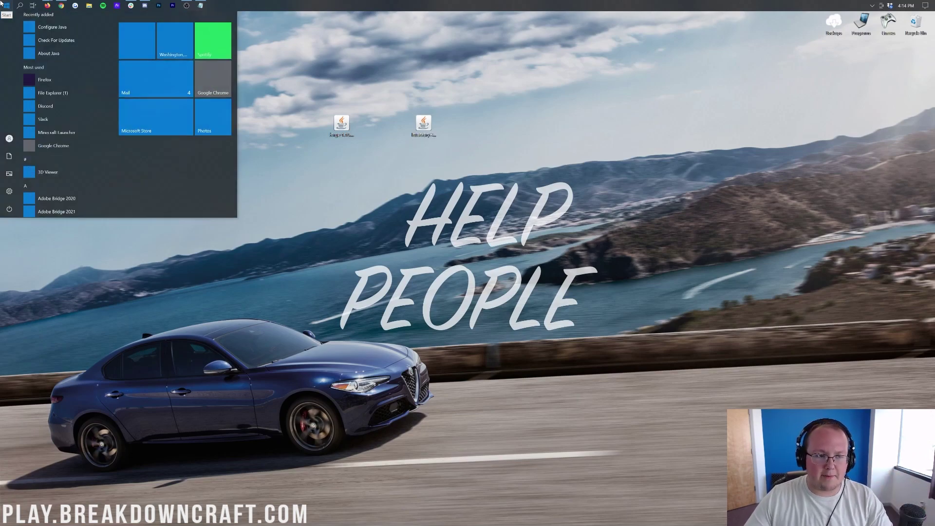
pyautogui.write('downl')
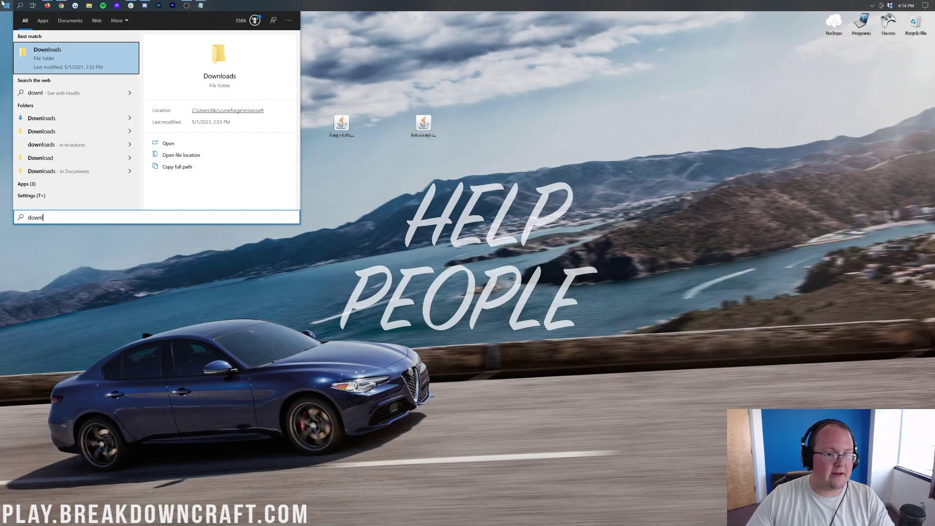
pyautogui.click(66, 120)
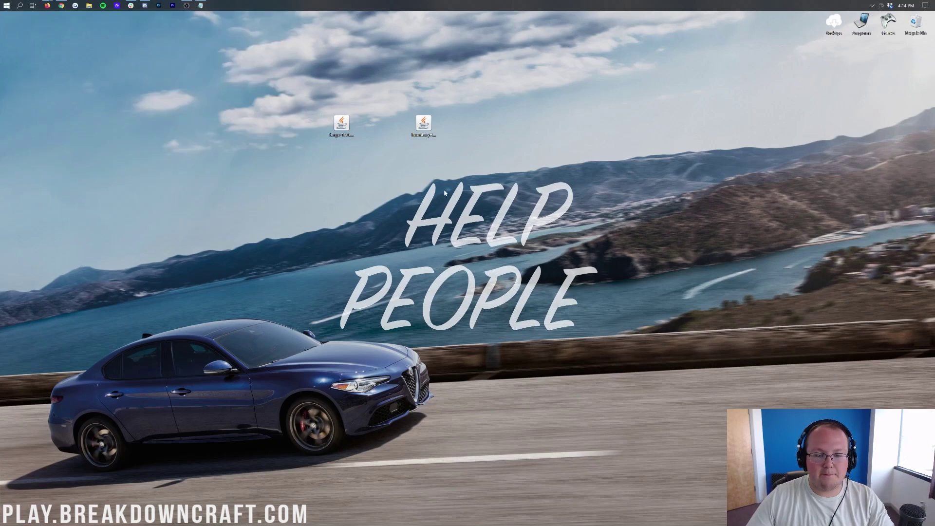
pyautogui.moveTo(309, 154); pyautogui.dragTo(437, 116)
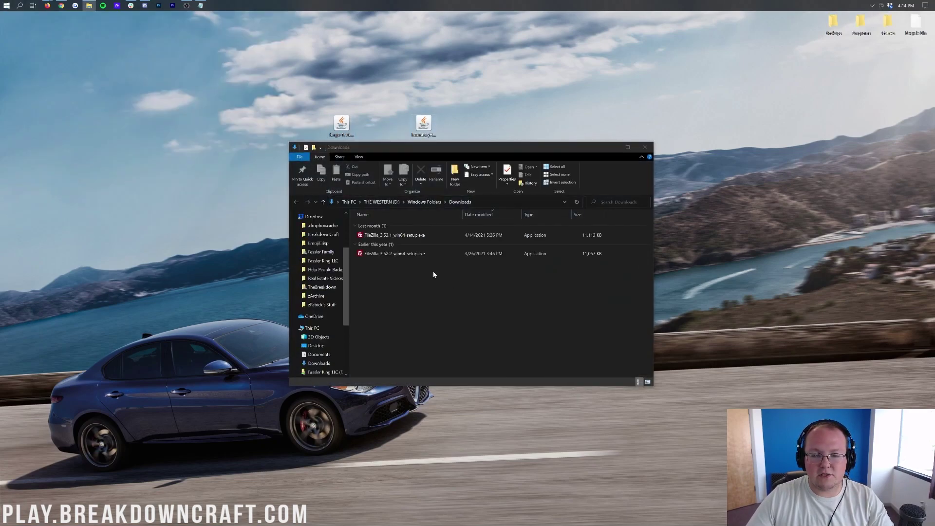
pyautogui.moveTo(480, 122); pyautogui.dragTo(479, 122)
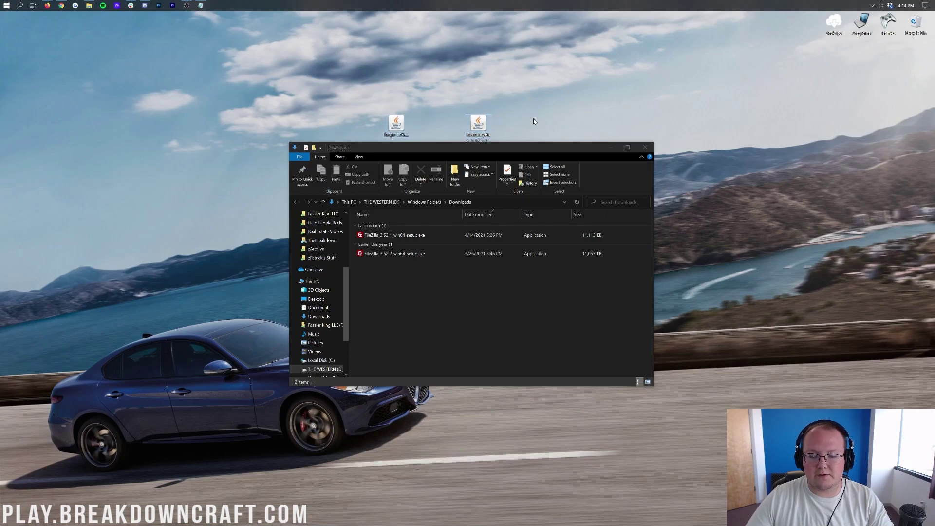
pyautogui.click(645, 147)
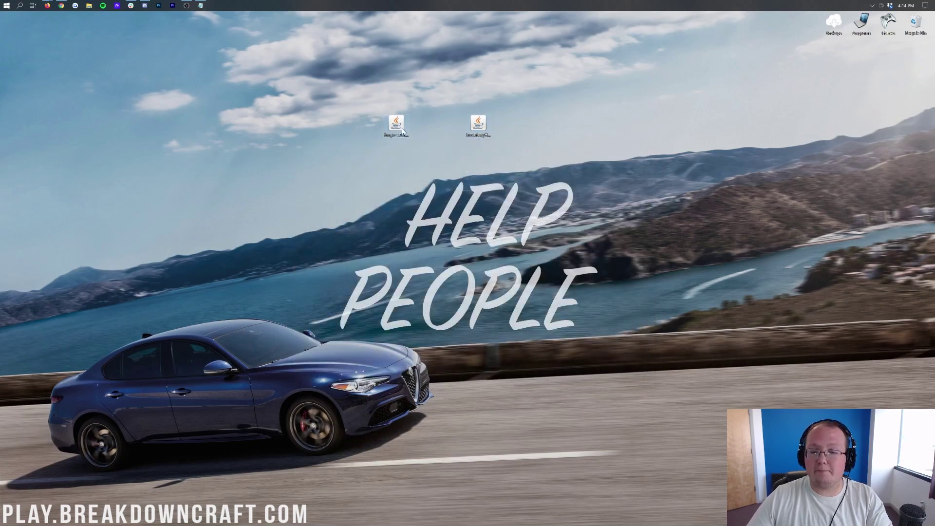
pyautogui.rightClick(397, 130)
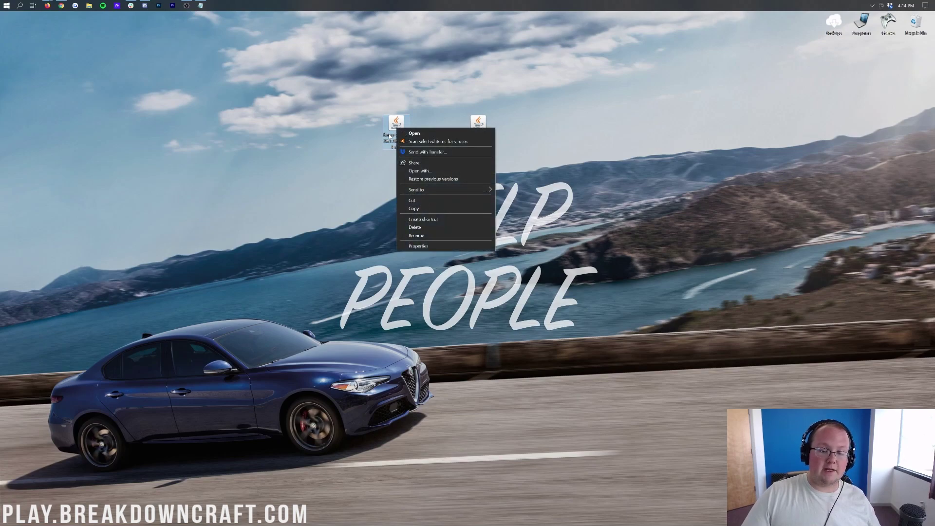
pyautogui.click(435, 171)
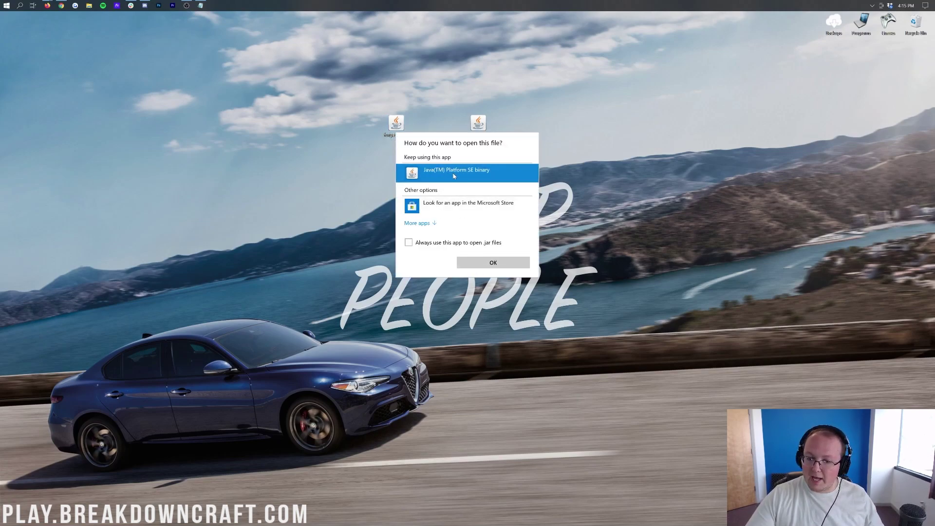
pyautogui.click(564, 162)
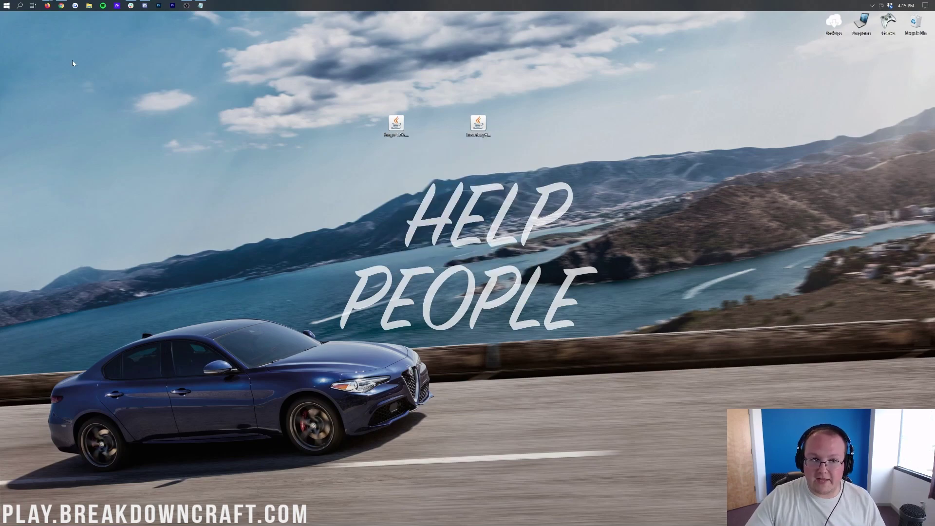
# Switch to Chrome and look through the How To Download & Install Java article, moving on to the Jarfix article.
pyautogui.click(61, 6)
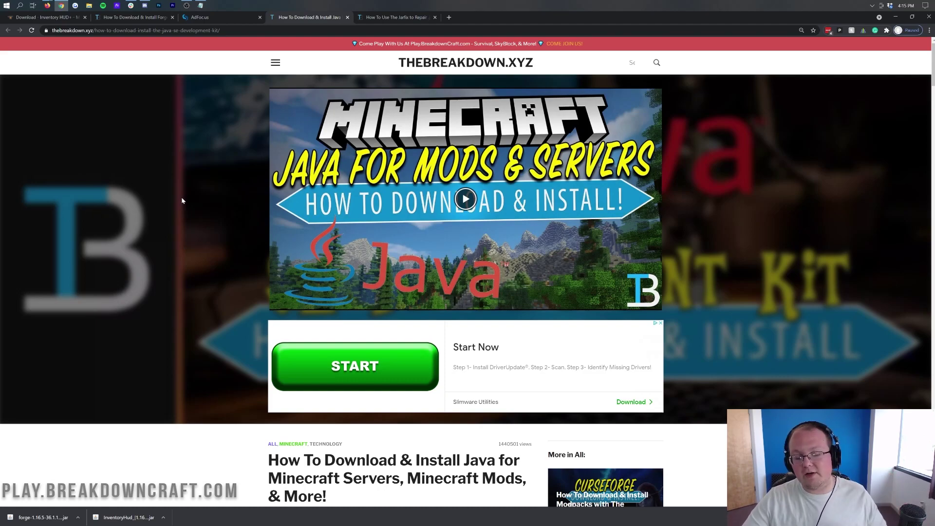
pyautogui.scroll(-4, 185, 202)
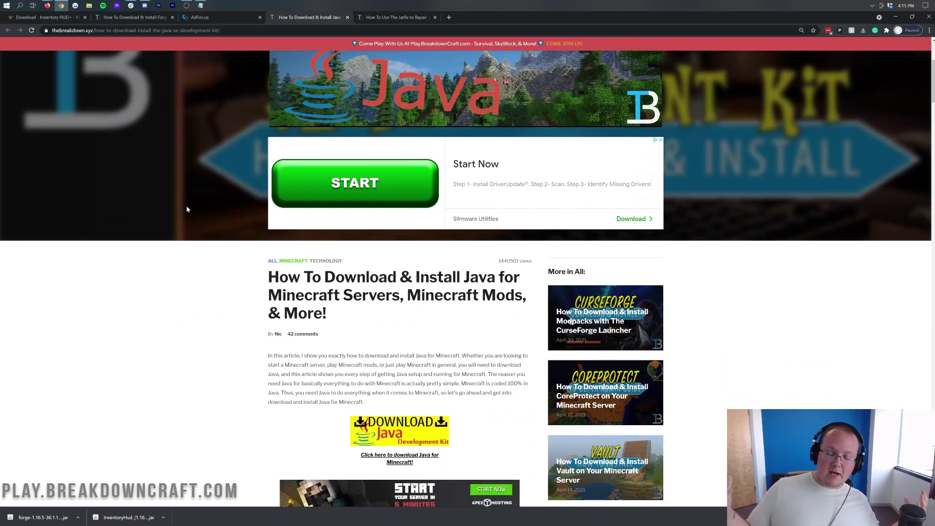
pyautogui.scroll(-10, 420, 238)
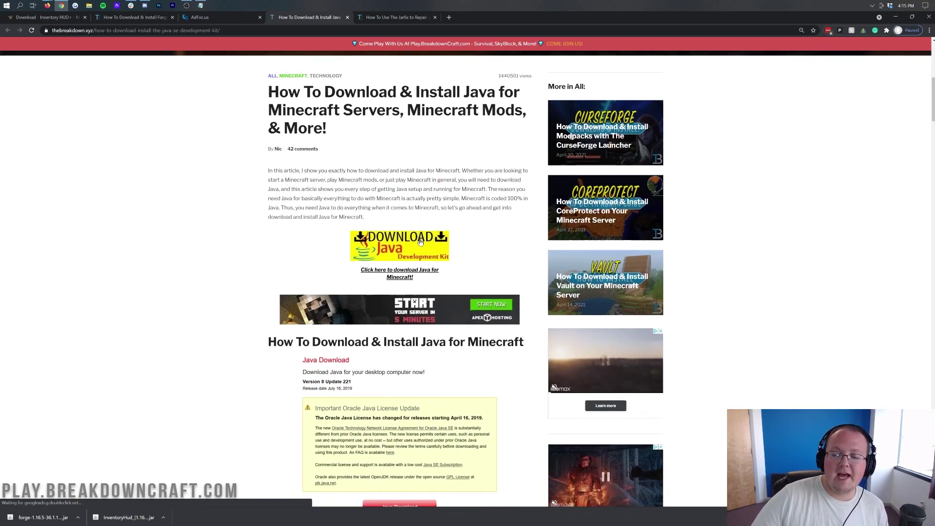
pyautogui.scroll(-5, 419, 238)
pyautogui.scroll(20, 488, 250)
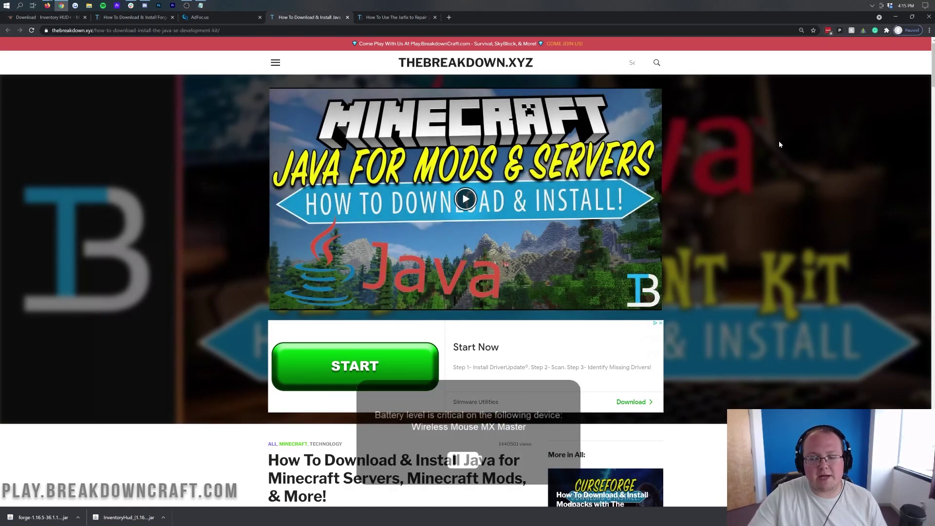
pyautogui.hotkey('ctrl', 'Tab')
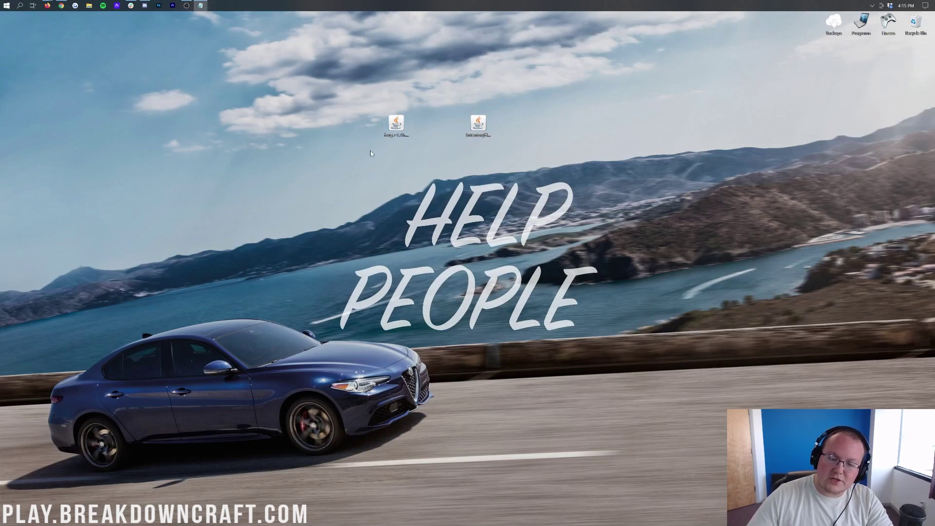
# Open the Forge jar on the desktop with Java(TM) Platform SE binary and install the Forge client in the default Minecraft folder.
pyautogui.rightClick(390, 125)
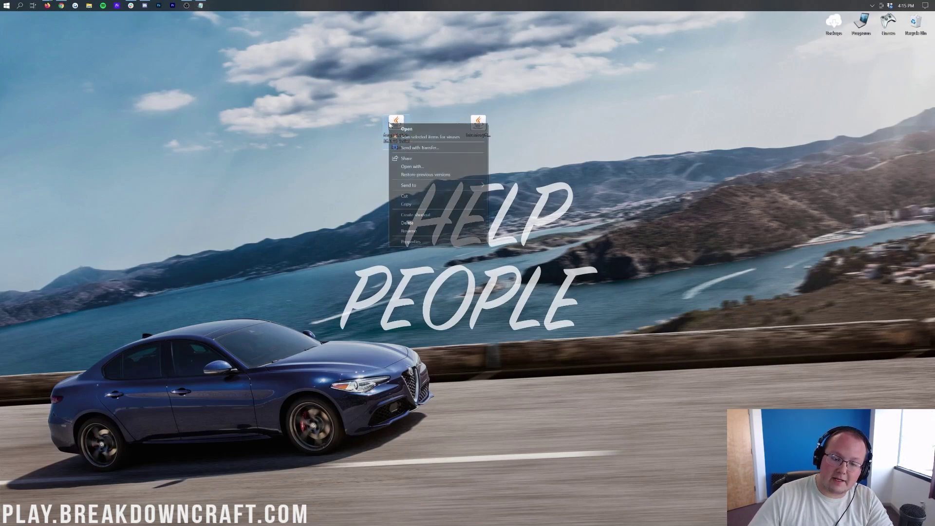
pyautogui.click(427, 163)
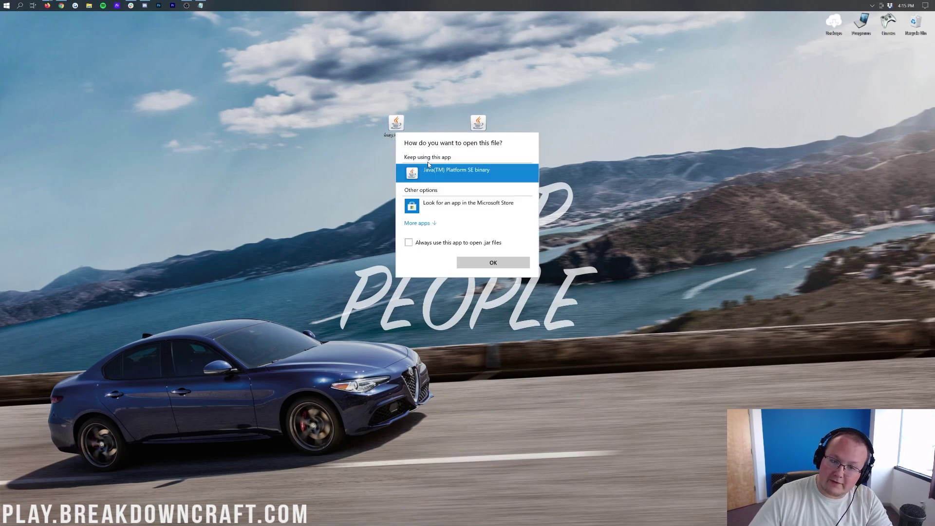
pyautogui.click(501, 262)
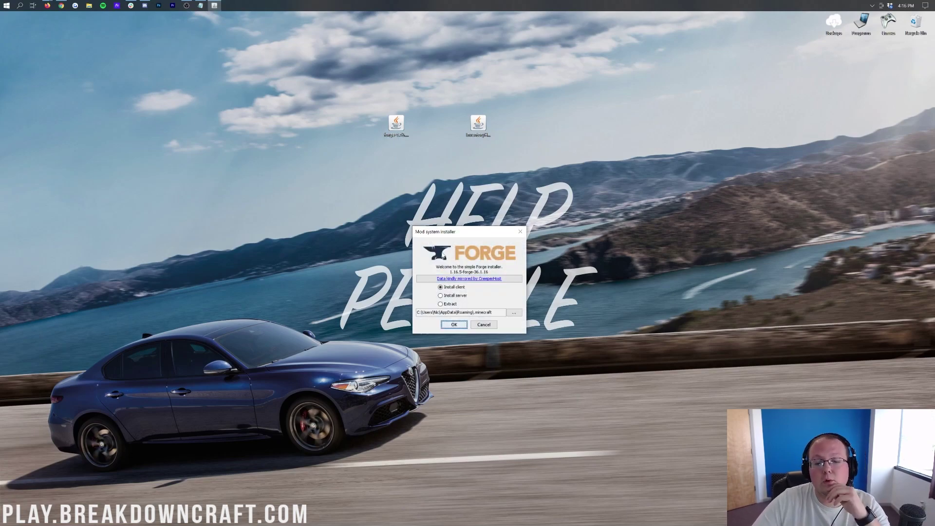
pyautogui.click(455, 325)
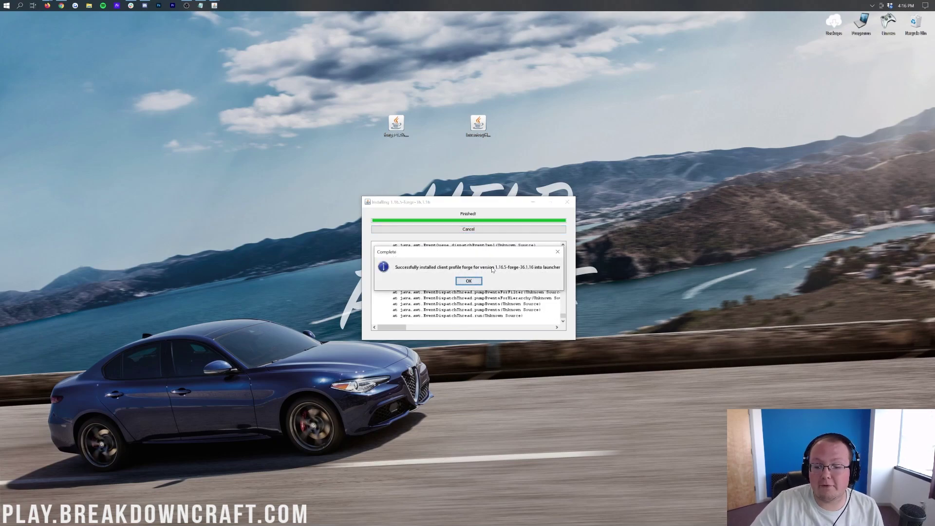
pyautogui.click(468, 281)
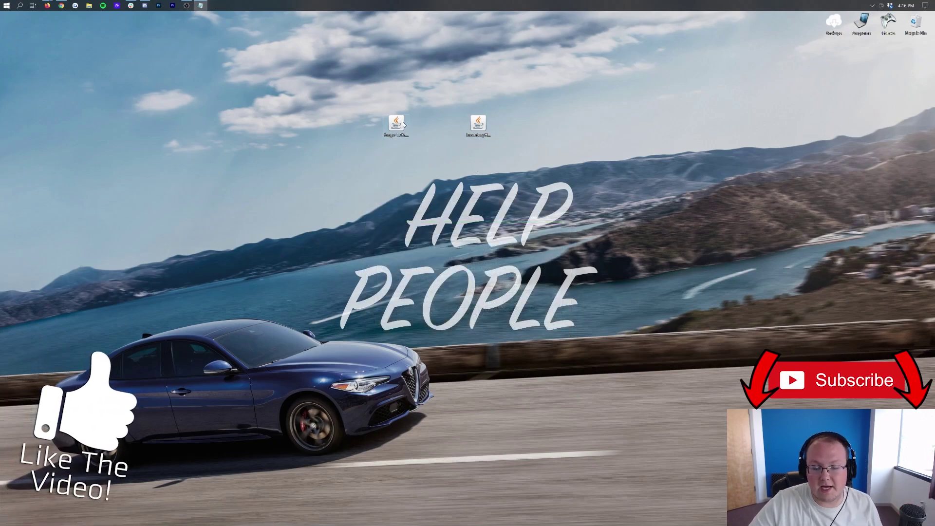
# Open the Minecraft Launcher and select the forge profile, version 1.16.5-forge-36.1.16, as the one to play.
pyautogui.click(2, 4)
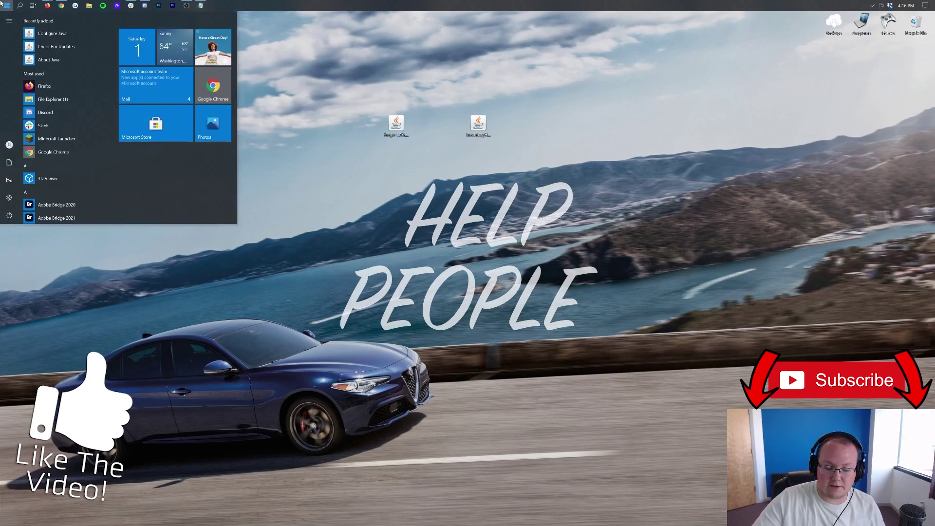
pyautogui.write('min')
pyautogui.press('Return')
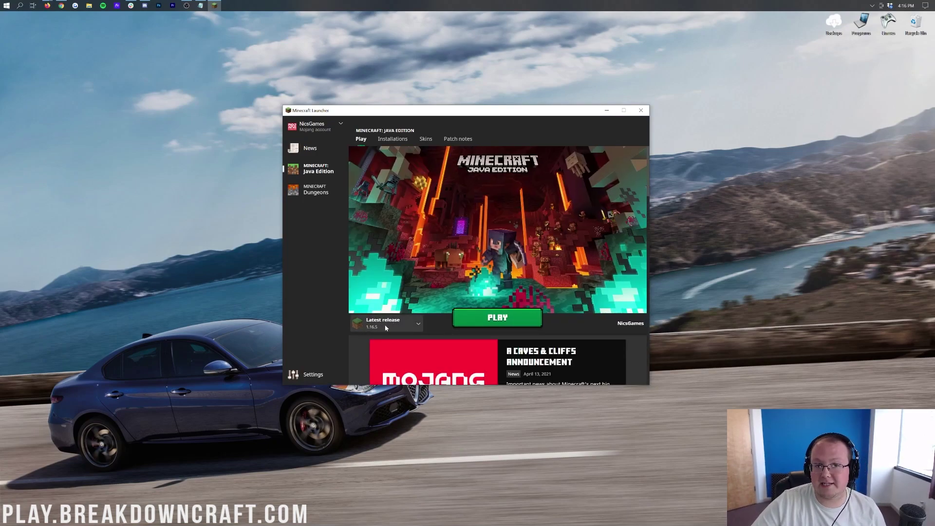
pyautogui.click(418, 326)
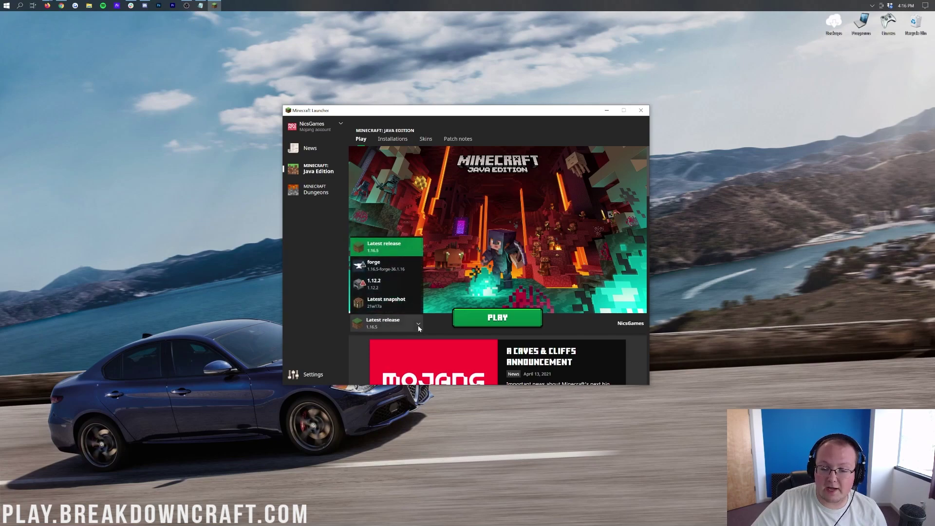
pyautogui.click(402, 266)
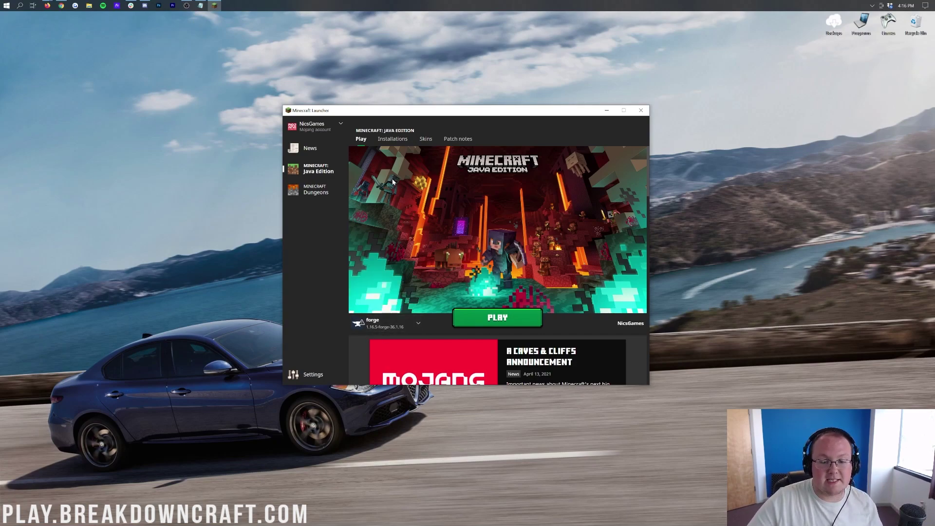
# Show the launcher's installations list and turn the Modded versions filter off and back on.
pyautogui.click(388, 138)
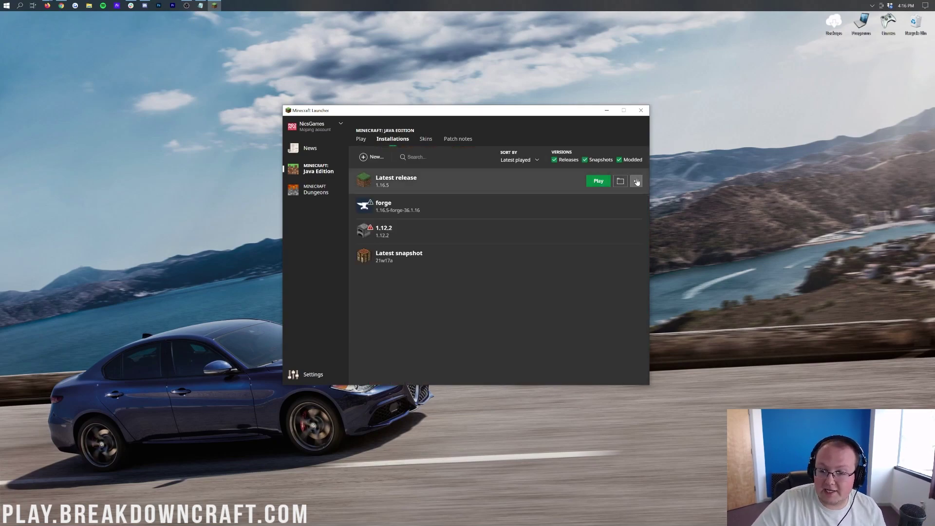
pyautogui.click(625, 159)
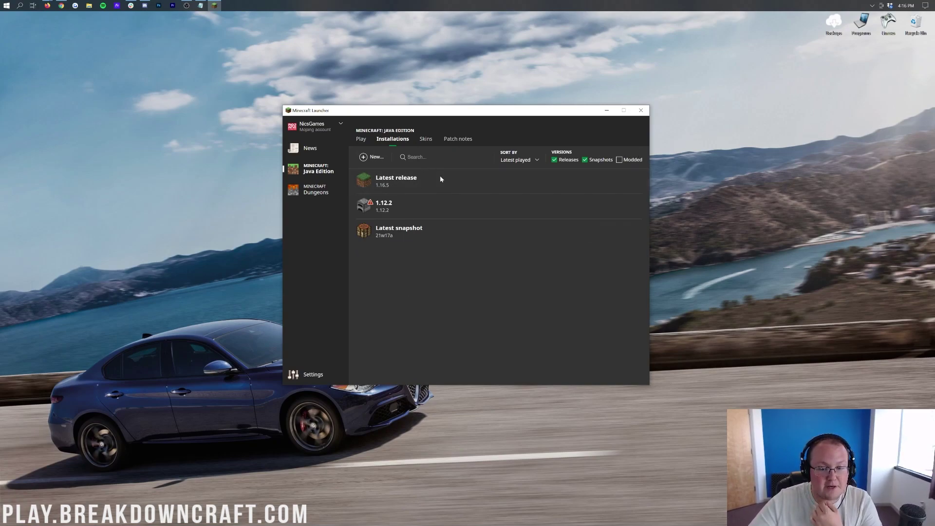
pyautogui.click(619, 159)
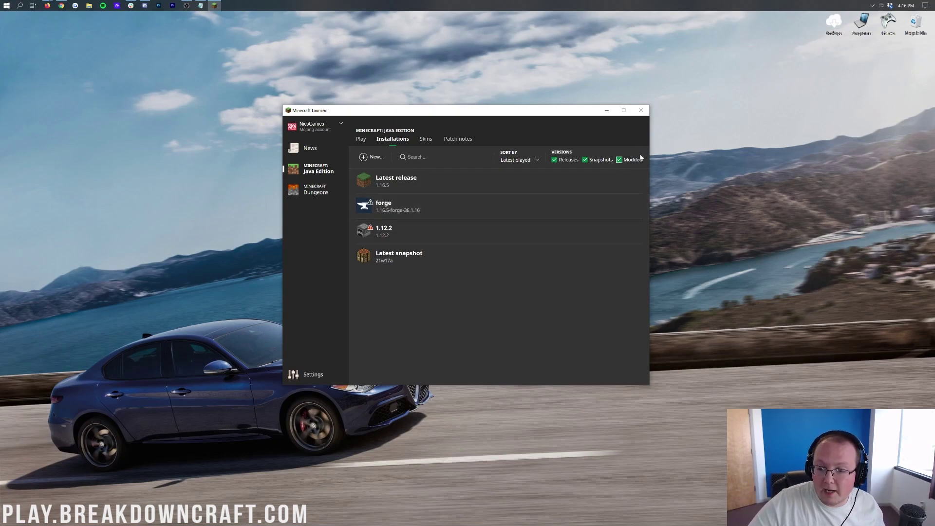
# Start a new installation and name it Play.BreakdownCraft.com.
pyautogui.click(382, 159)
pyautogui.write('P')
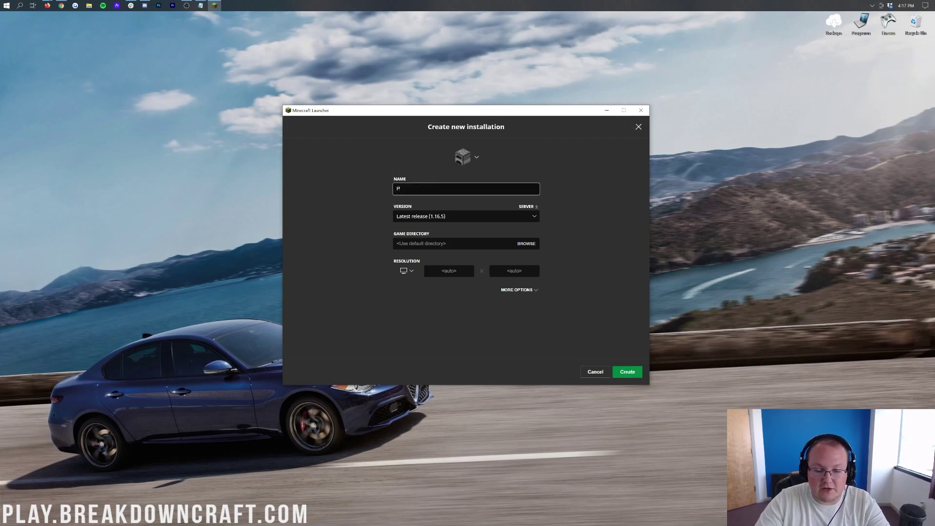
pyautogui.write('lay.BreakdownCraft.com')
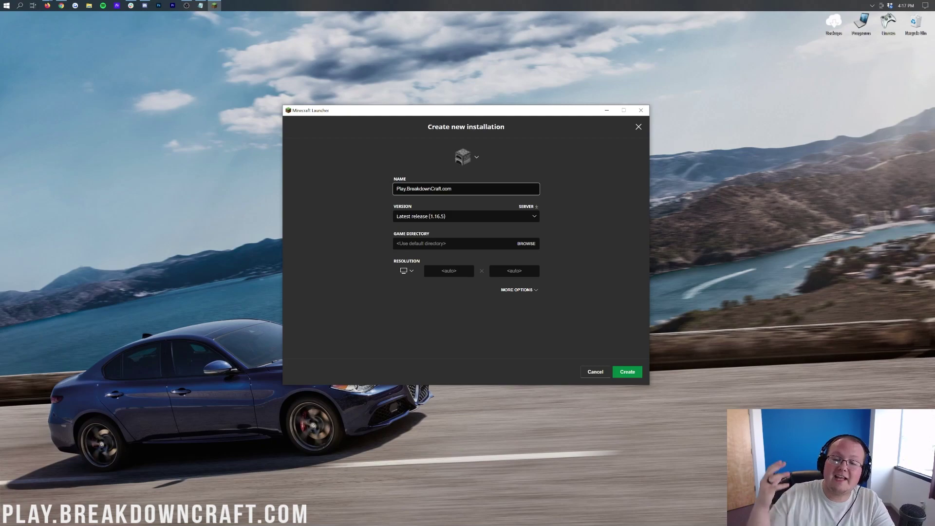
pyautogui.hotkey('ctrl', 'a')
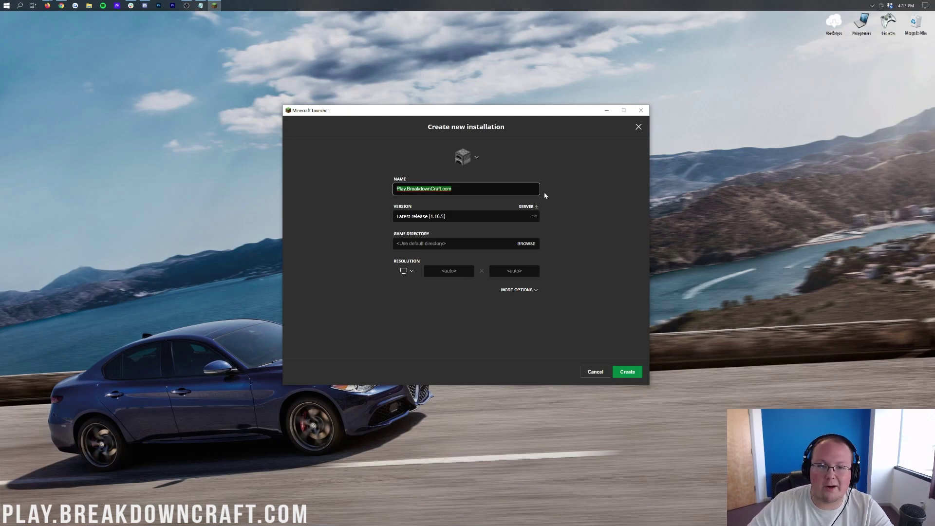
pyautogui.click(367, 176)
# Set the installation's version to release 1.16.5-forge-36.1.16 and its resolution to 1920x1080, and create it.
pyautogui.click(445, 217)
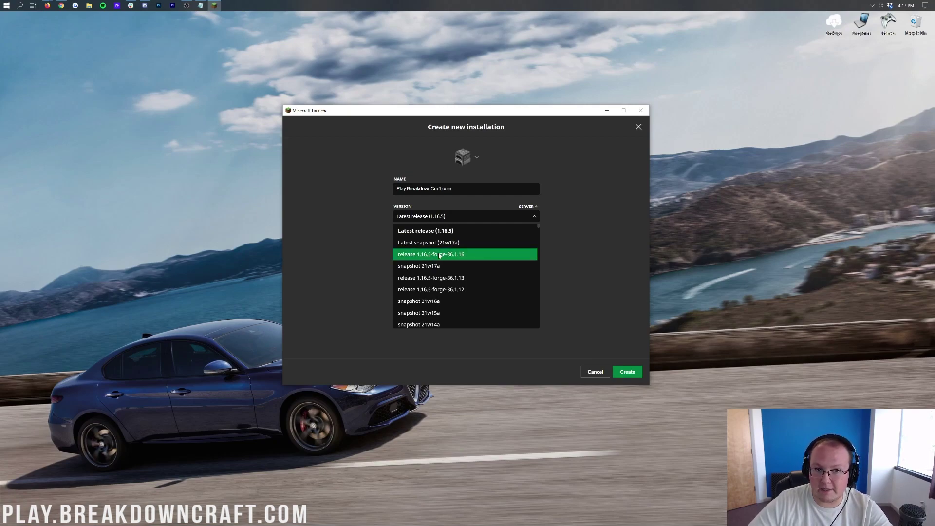
pyautogui.scroll(-2, 435, 261)
pyautogui.scroll(2, 453, 273)
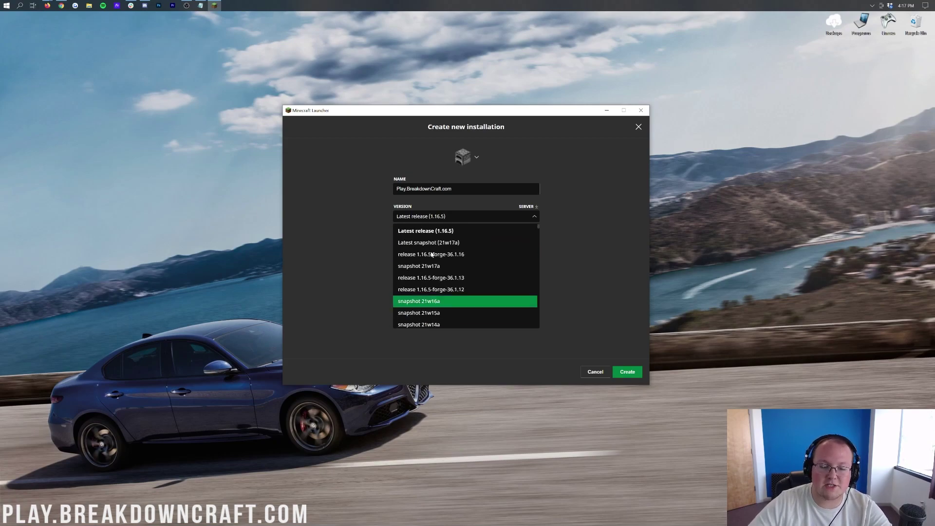
pyautogui.click(465, 254)
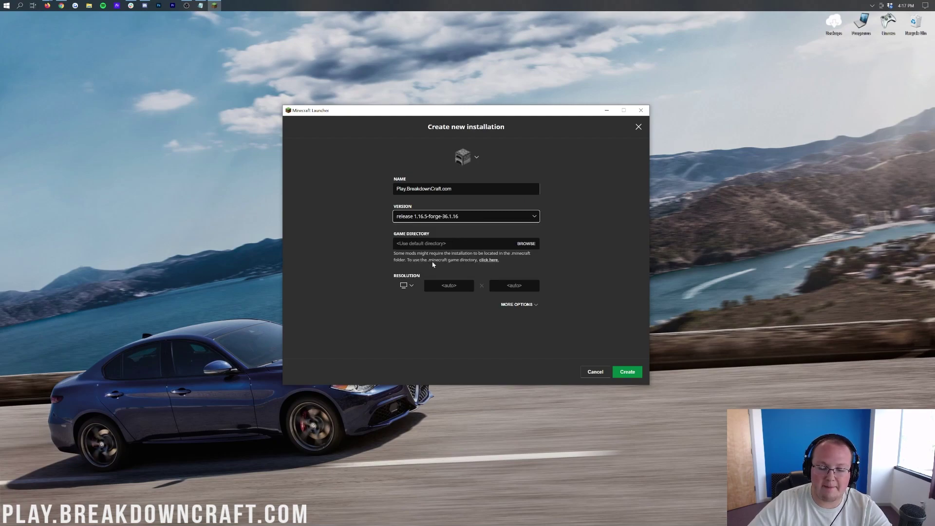
pyautogui.click(409, 287)
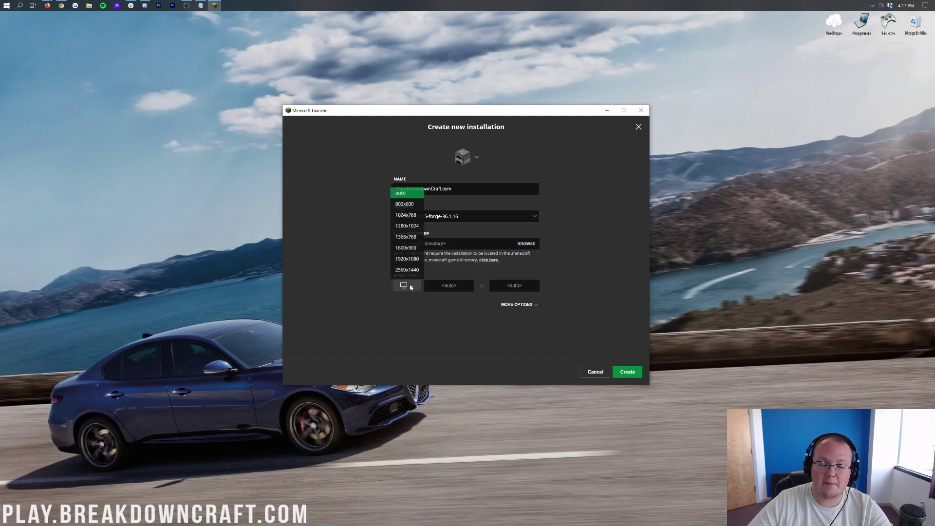
pyautogui.click(407, 258)
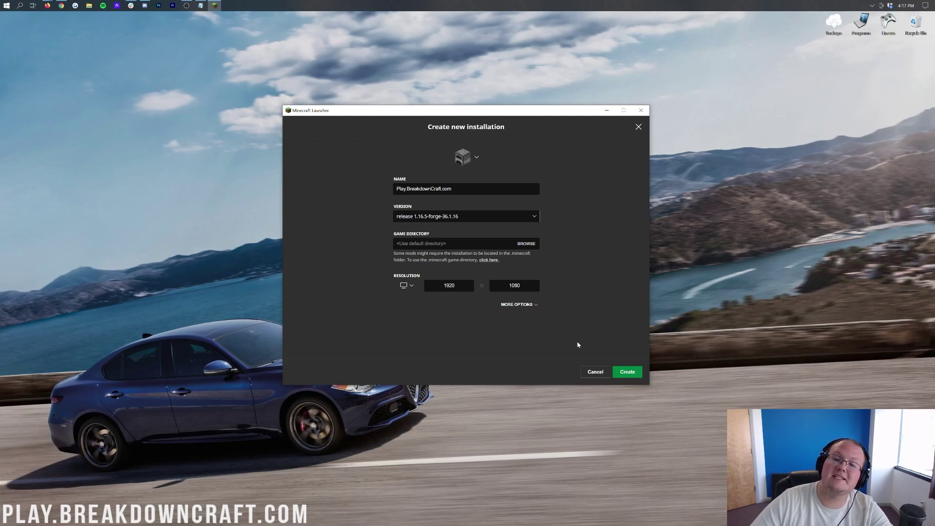
pyautogui.click(627, 372)
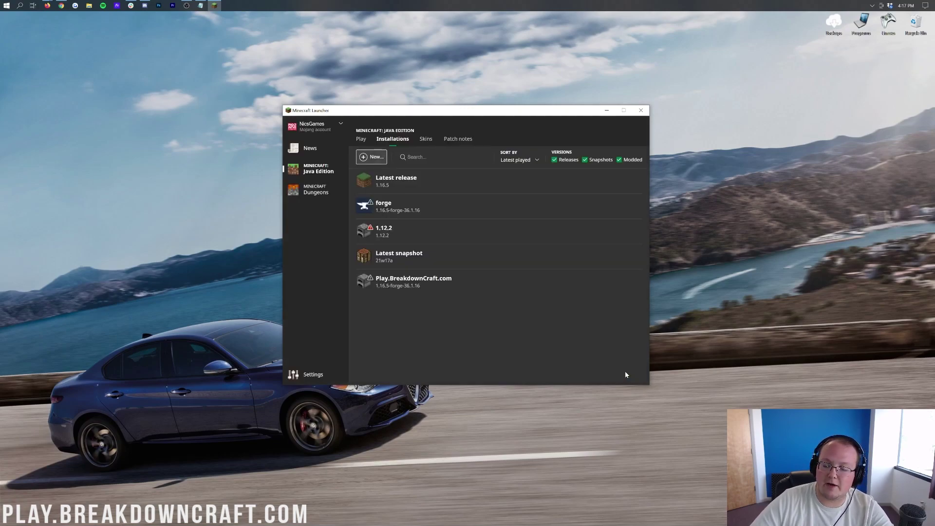
# Launch the Play.BreakdownCraft.com installation, accepting the modified-game risks and turning off further warnings for it.
pyautogui.moveTo(387, 286)
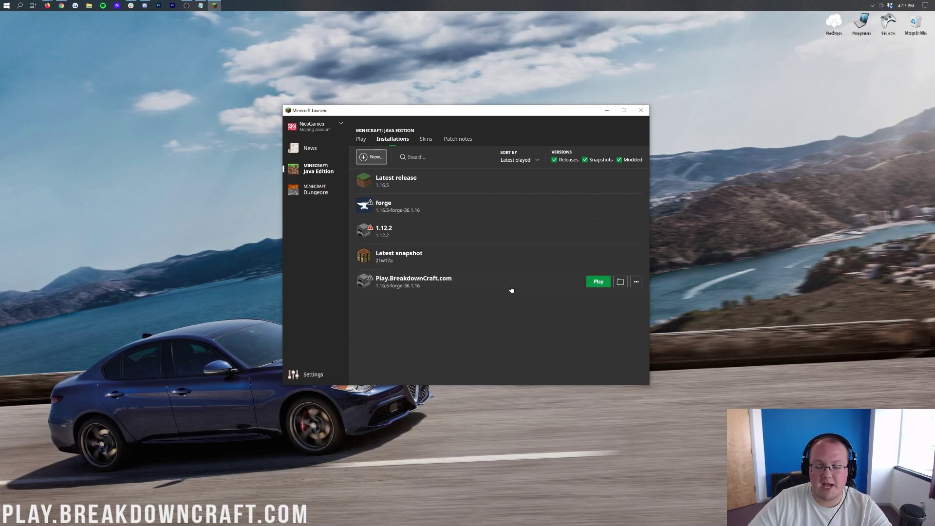
pyautogui.click(602, 282)
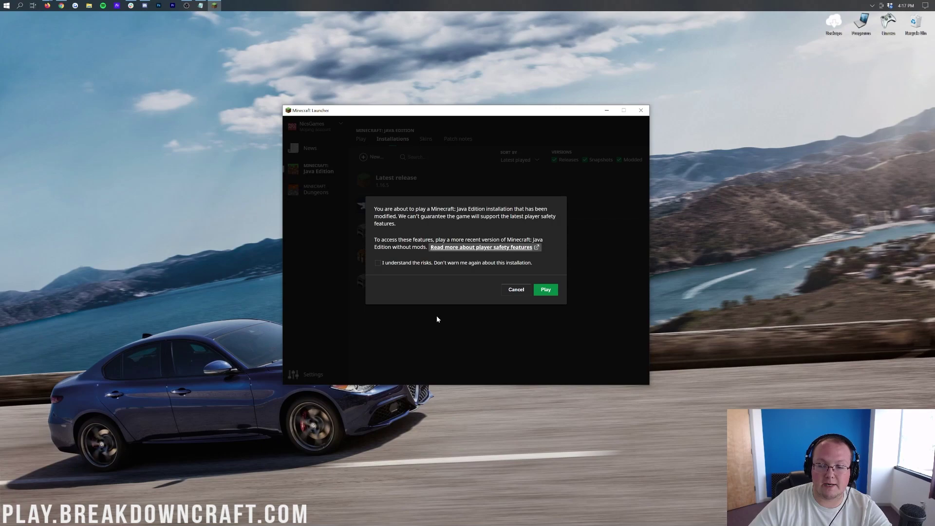
pyautogui.click(377, 263)
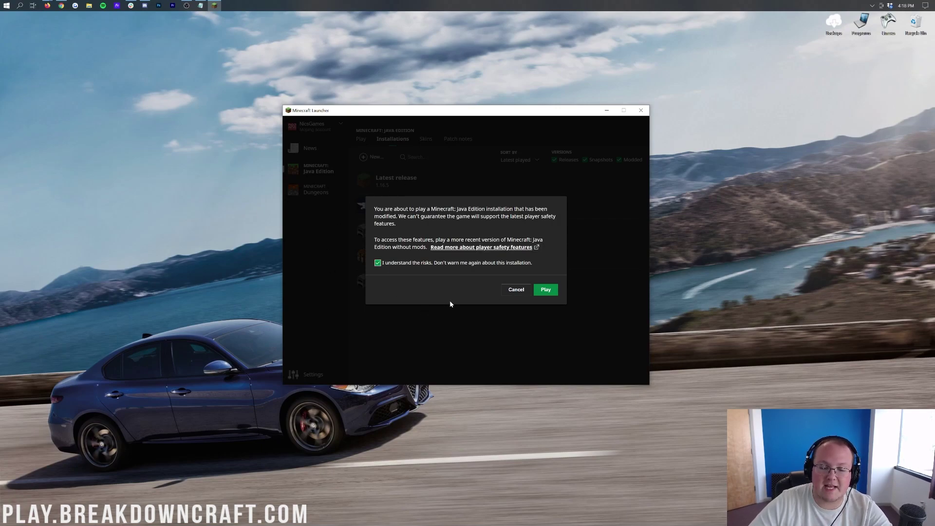
pyautogui.click(541, 293)
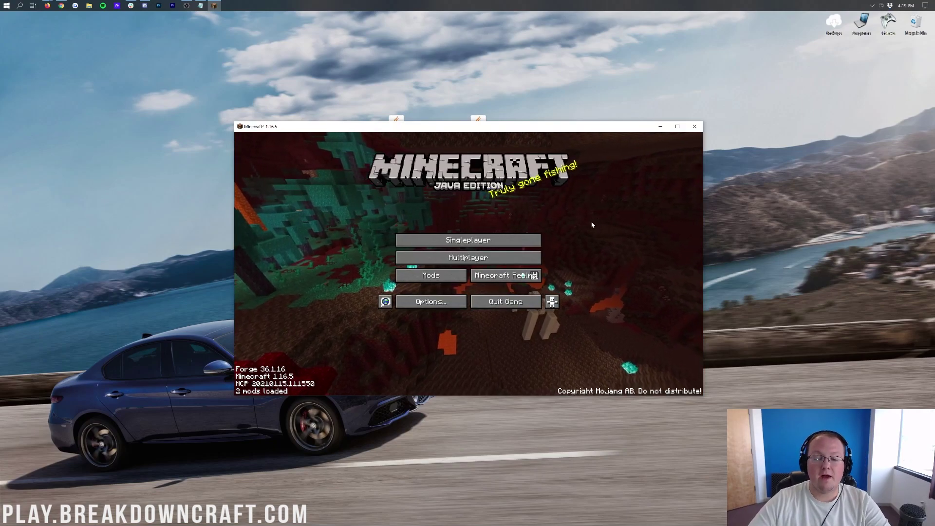
# Check the list of loaded mods in Minecraft and return to the title screen.
pyautogui.click(431, 275)
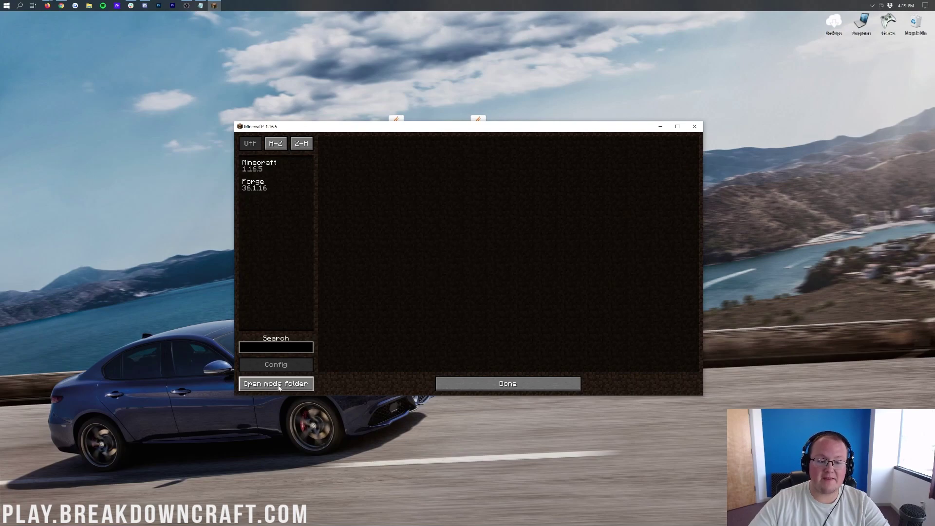
pyautogui.click(499, 385)
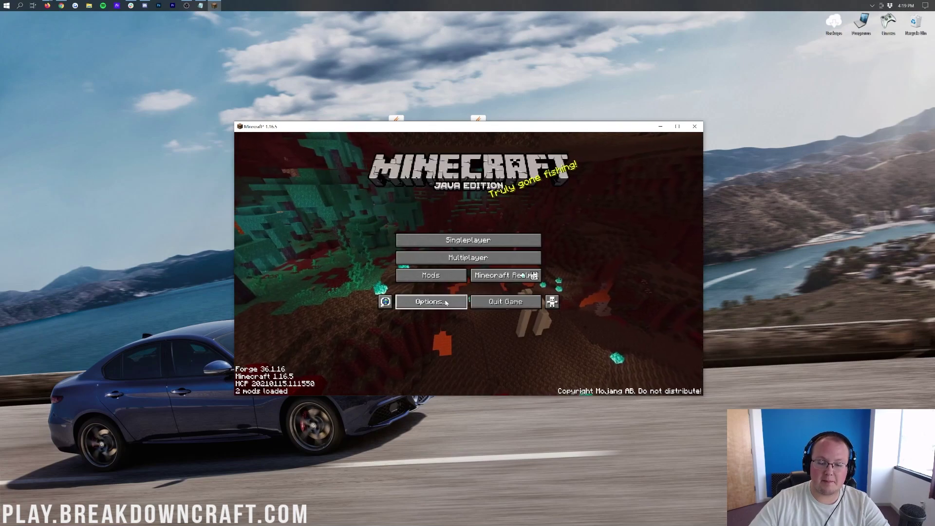
# Open the mods folder from Minecraft's mod list and move the Inventory HUD+ file from the desktop into it.
pyautogui.click(438, 277)
pyautogui.click(290, 388)
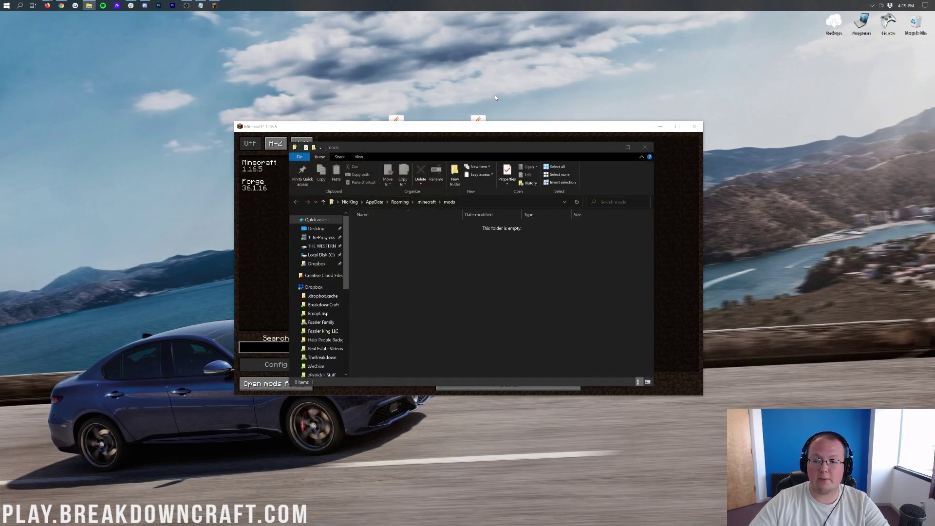
pyautogui.moveTo(478, 119); pyautogui.dragTo(420, 257)
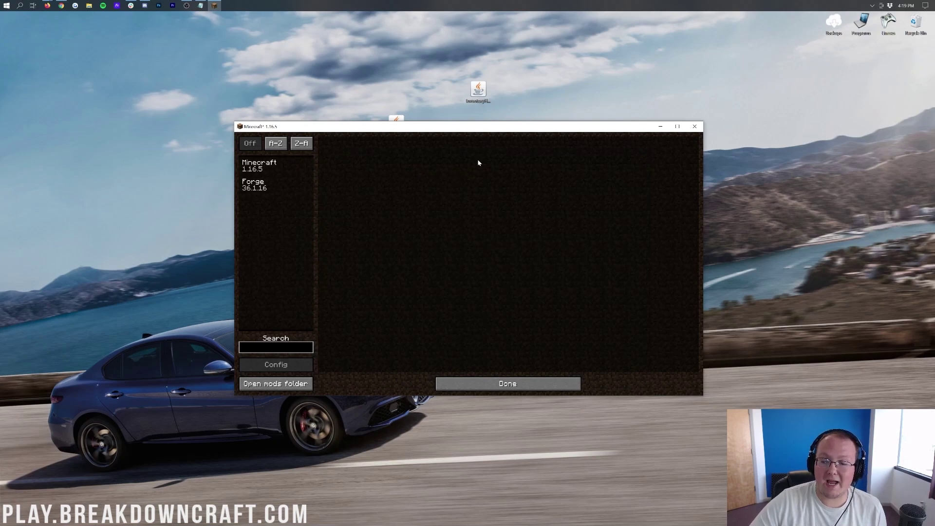
# Quit Minecraft and reopen the Minecraft Launcher.
pyautogui.click(535, 384)
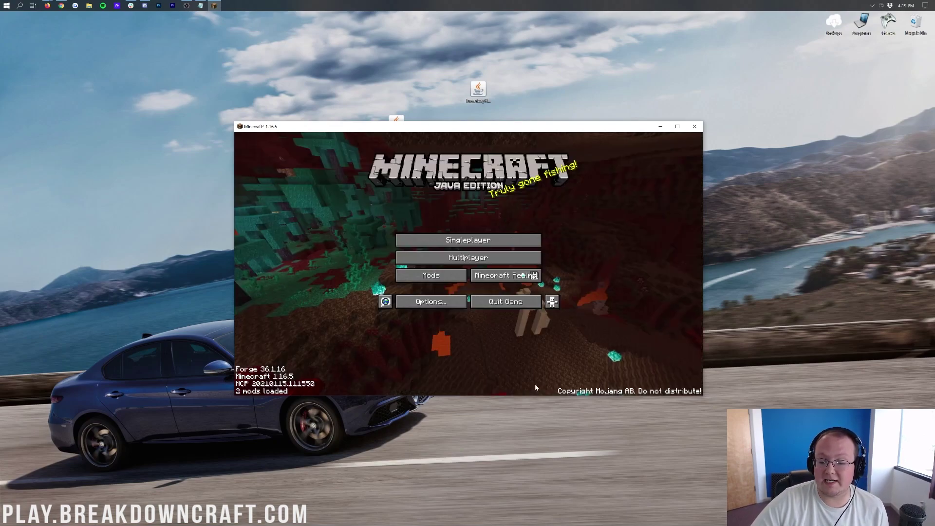
pyautogui.click(525, 304)
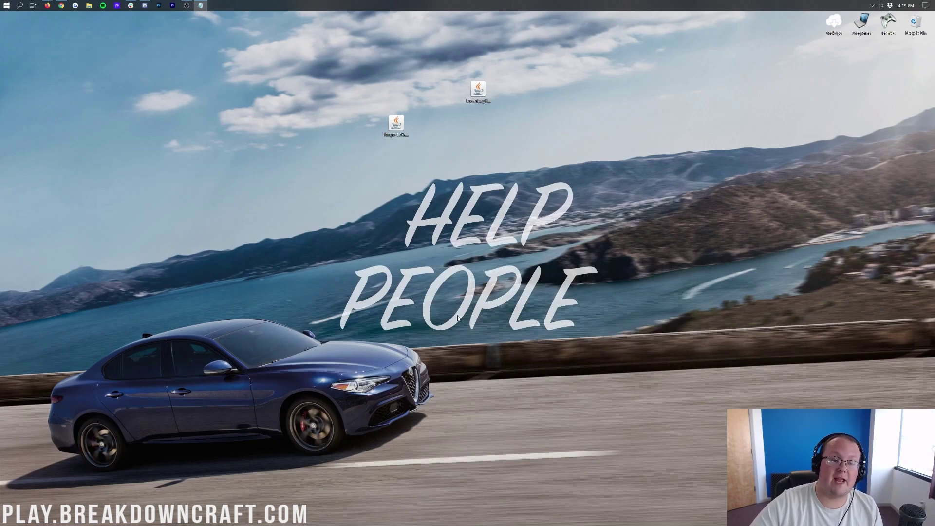
pyautogui.click(3, 3)
pyautogui.write('minecraft')
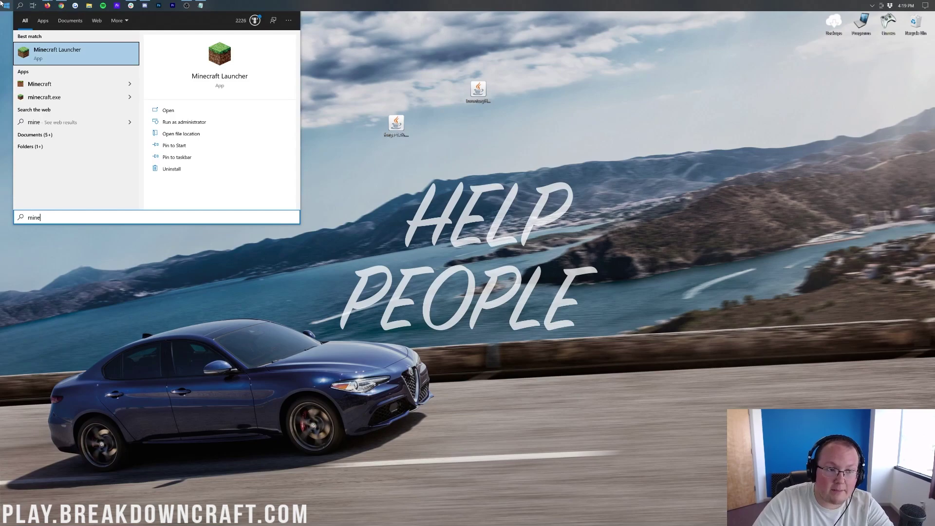
pyautogui.press('Return')
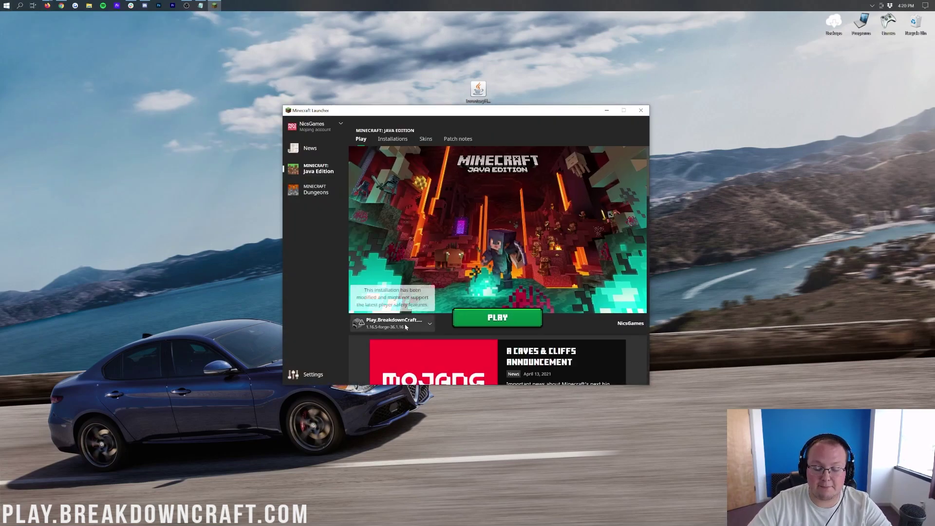
# Check that the Play.BreakdownCraft.com installation is selected and launch it.
pyautogui.click(405, 325)
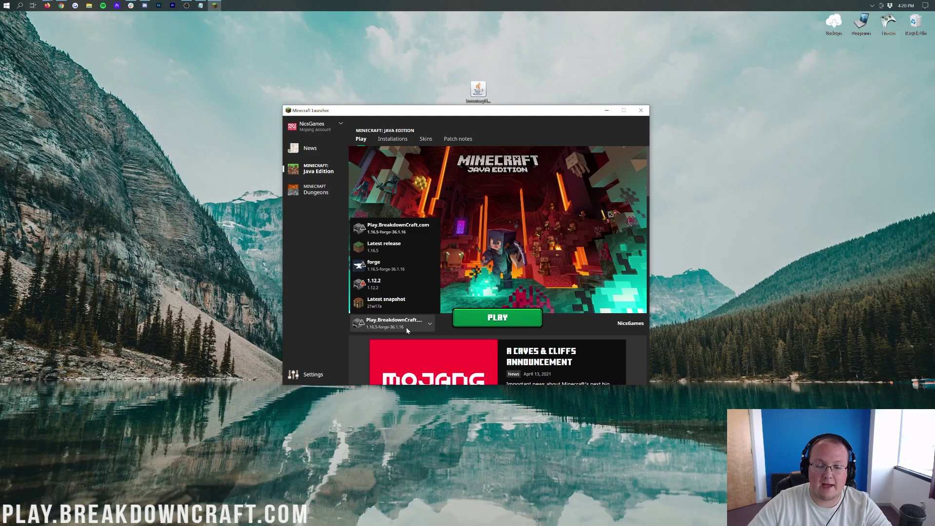
pyautogui.click(403, 329)
pyautogui.click(427, 325)
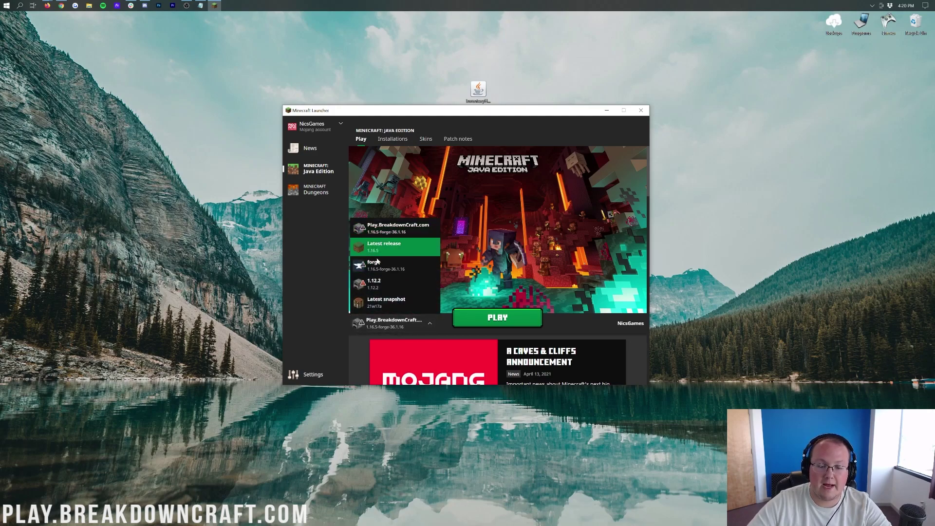
pyautogui.click(392, 318)
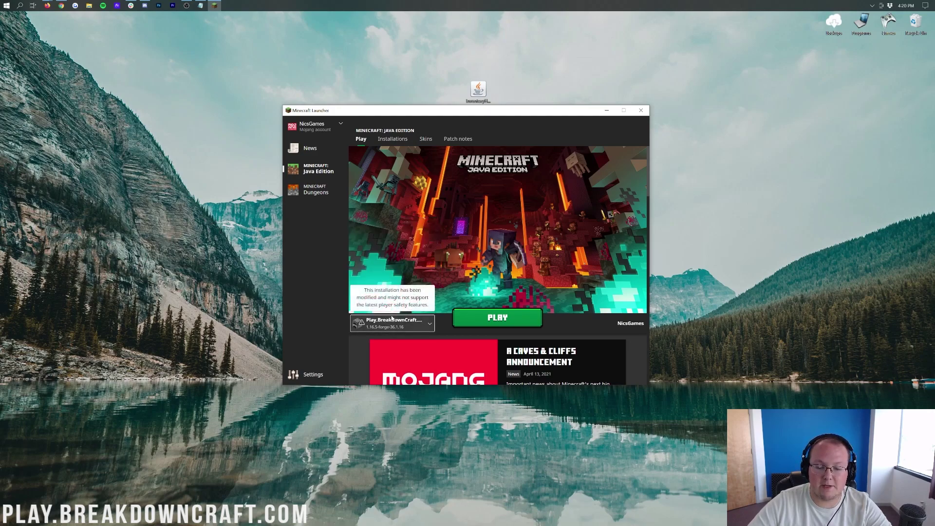
pyautogui.click(494, 323)
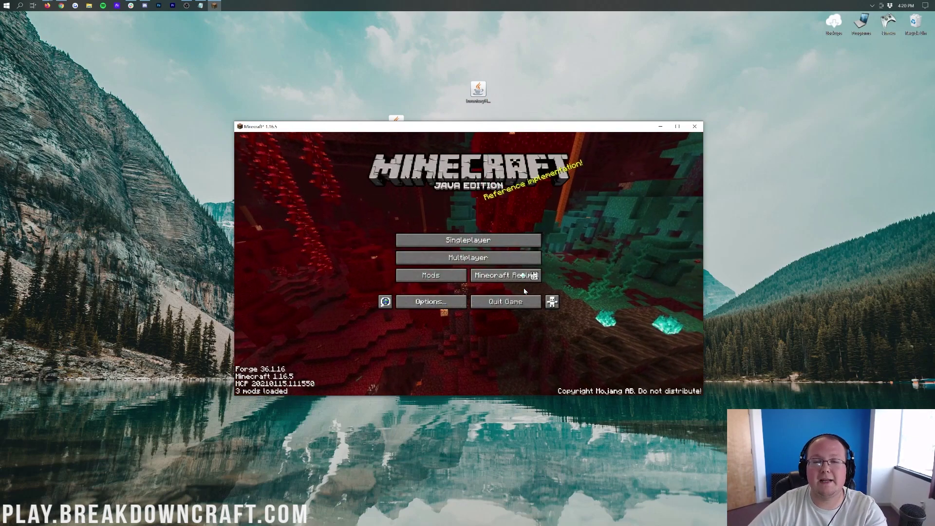
# View the Inventory HUD+ entry in the game's mod list and read the feature descriptions on its CurseForge page.
pyautogui.click(431, 279)
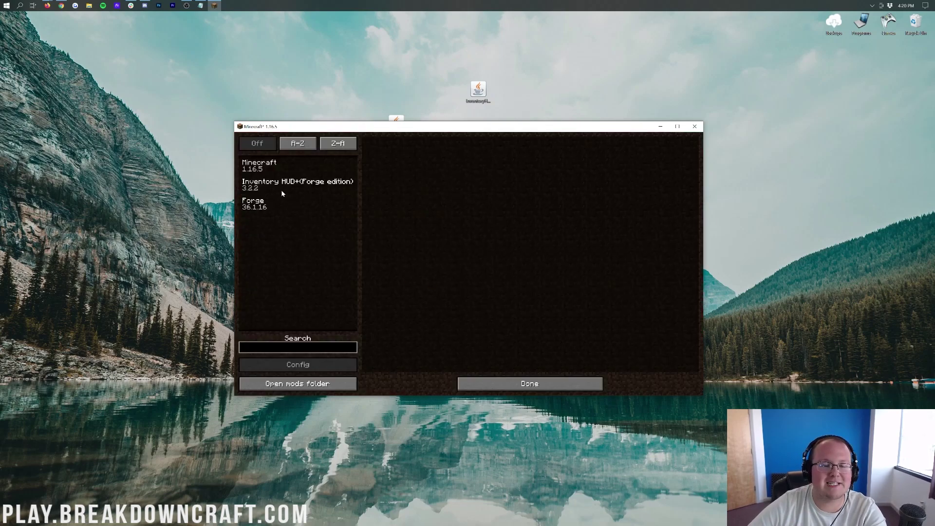
pyautogui.click(301, 188)
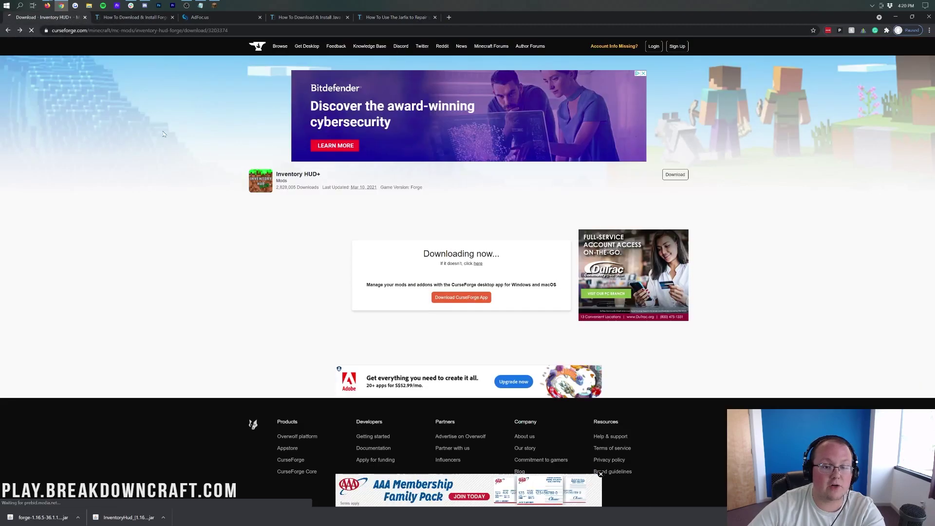
pyautogui.hotkey('alt', 'Left')
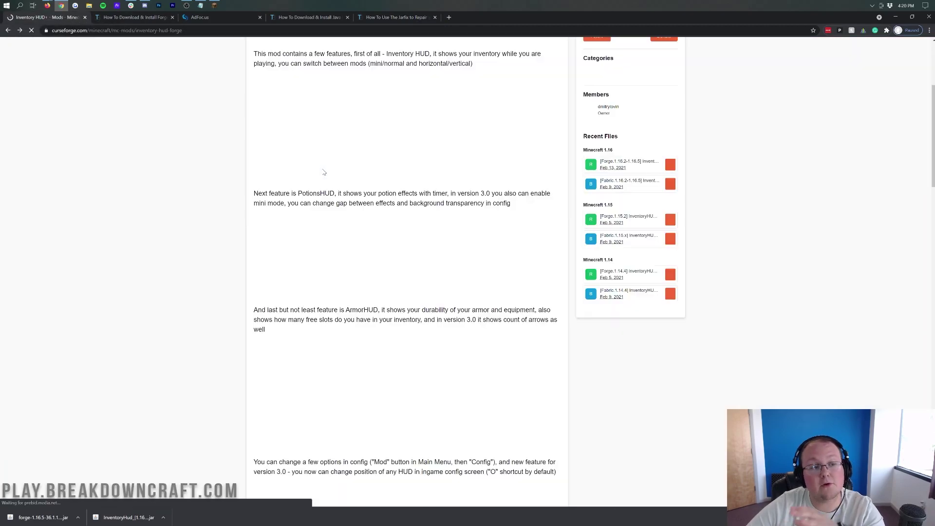
pyautogui.scroll(5, 302, 301)
pyautogui.scroll(-10, 302, 300)
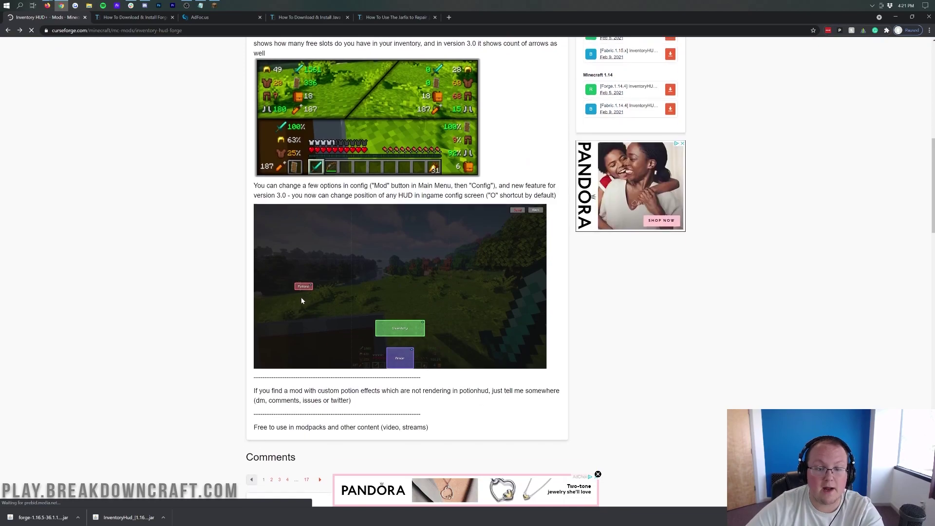
pyautogui.scroll(2, 301, 298)
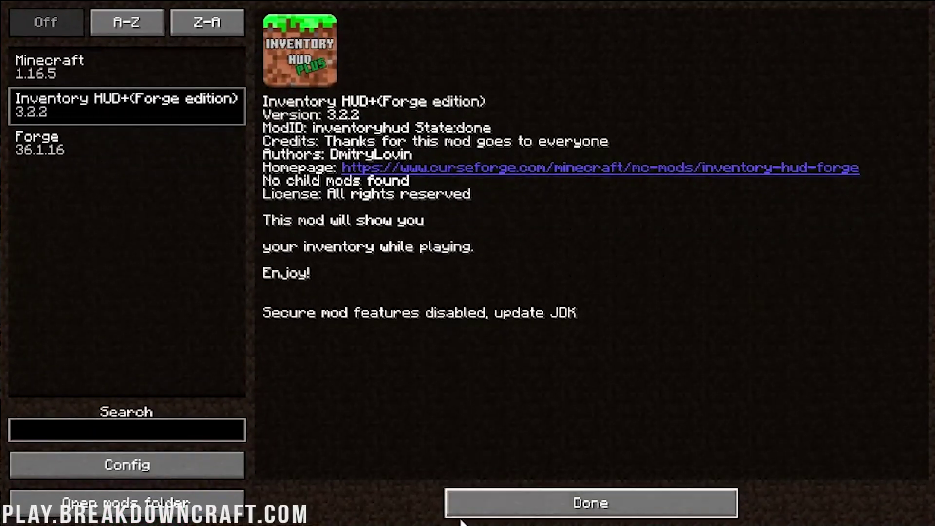
# Open the Inventory HUD+ configuration from the mod list and look through its inventory, armor and potion HUD options.
pyautogui.click(556, 503)
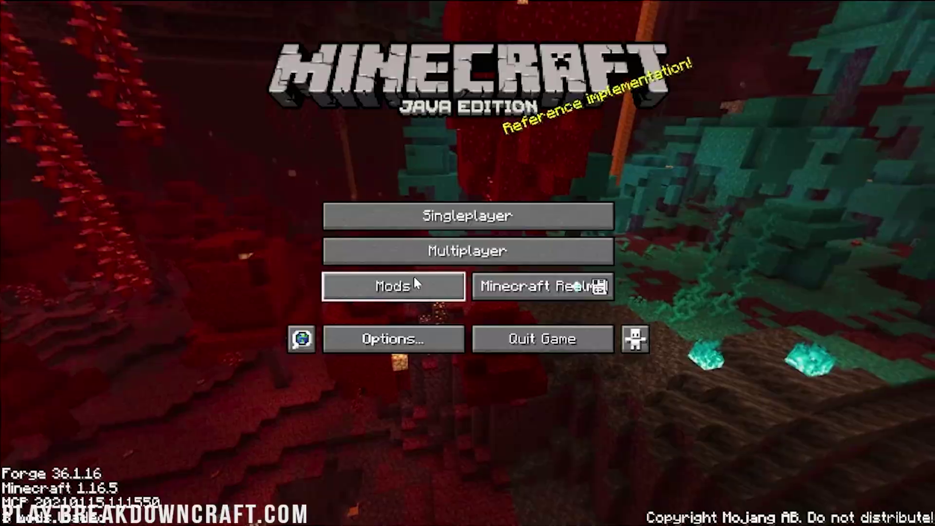
pyautogui.click(415, 281)
pyautogui.click(86, 114)
pyautogui.click(111, 461)
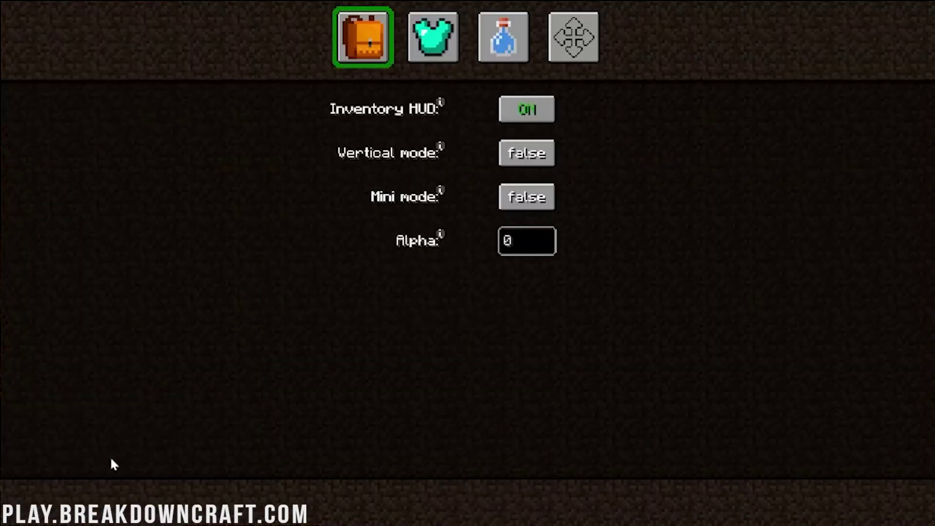
pyautogui.click(446, 34)
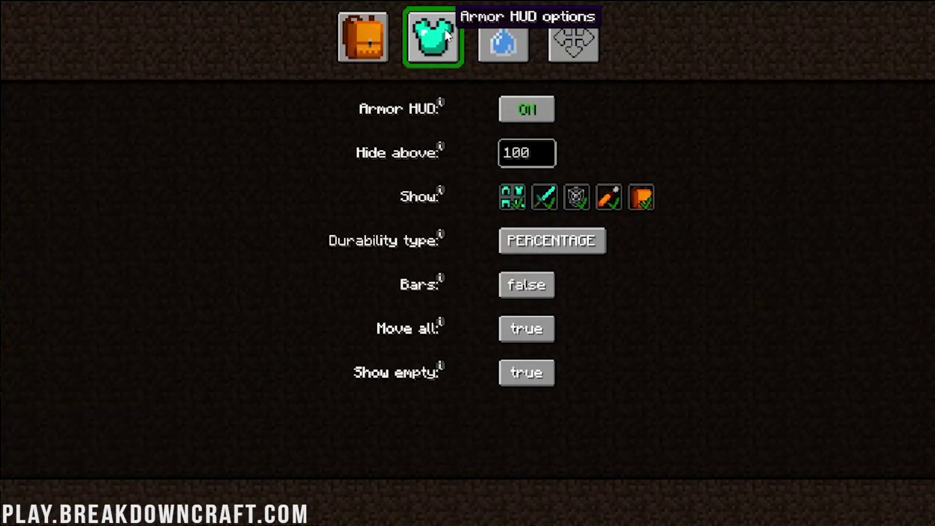
pyautogui.click(386, 33)
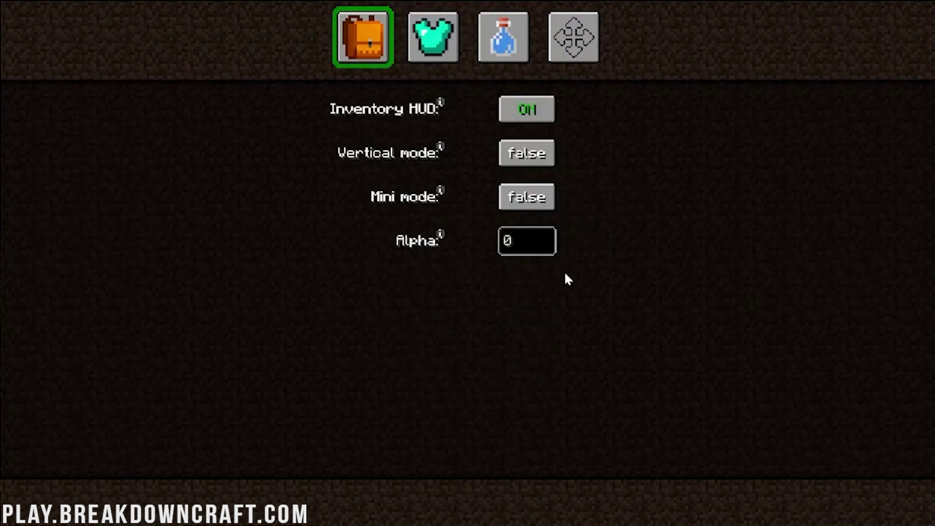
pyautogui.click(509, 56)
# Reposition the HUD elements: Armor in the upper-left corner, Potions in the upper-right and Inventory in the lower-left, and leave the layout editor.
pyautogui.click(591, 58)
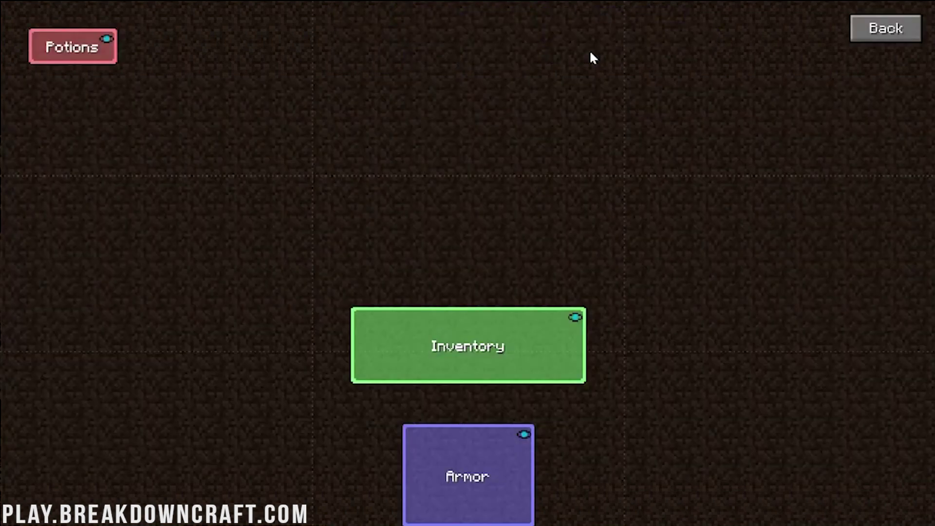
pyautogui.moveTo(509, 370); pyautogui.dragTo(831, 518)
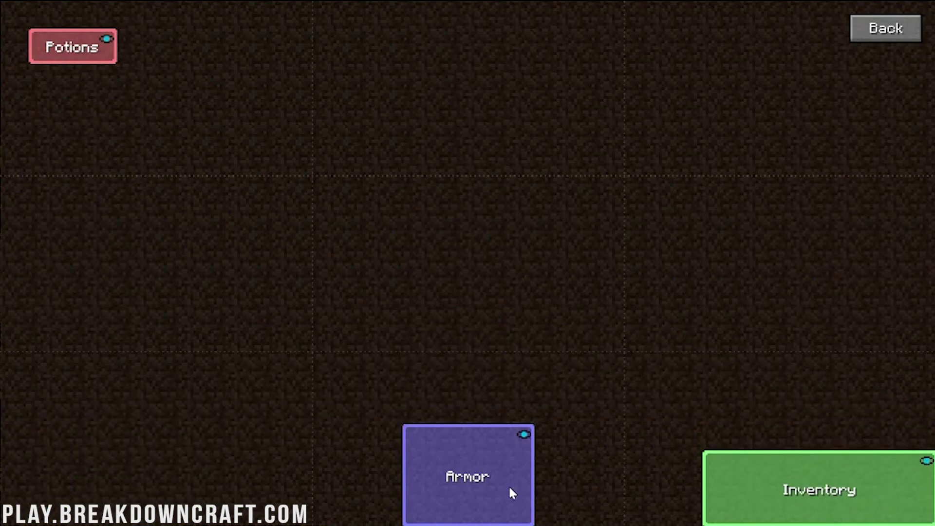
pyautogui.moveTo(511, 493); pyautogui.dragTo(97, 47)
pyautogui.moveTo(274, 57); pyautogui.dragTo(906, 15)
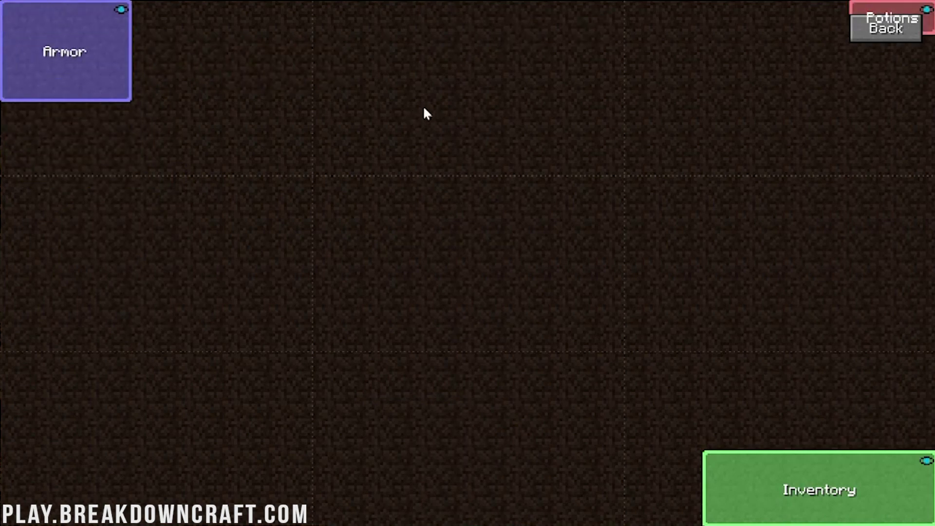
pyautogui.moveTo(822, 468); pyautogui.dragTo(120, 468)
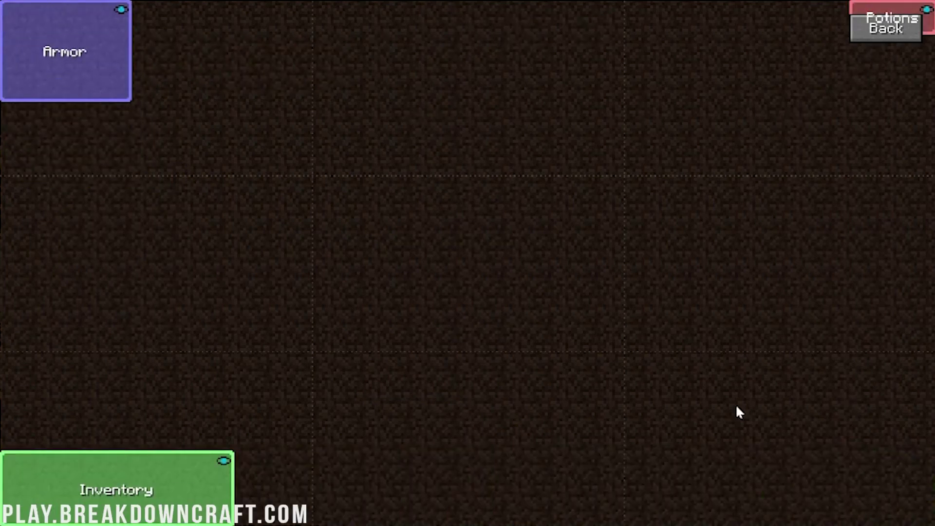
pyautogui.click(886, 33)
pyautogui.click(580, 48)
pyautogui.click(886, 33)
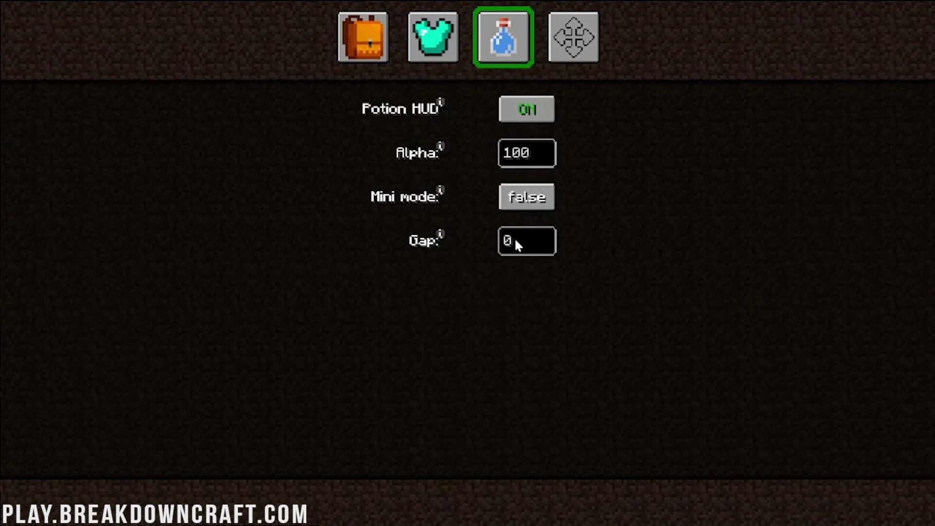
# Review the armor and inventory HUD options again and leave the mod's configuration.
pyautogui.click(426, 37)
pyautogui.click(362, 37)
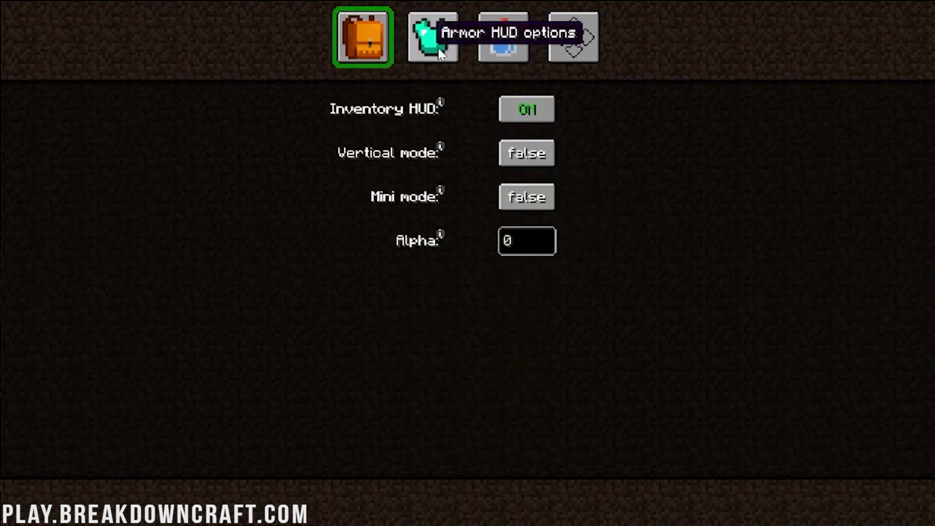
pyautogui.press('Escape')
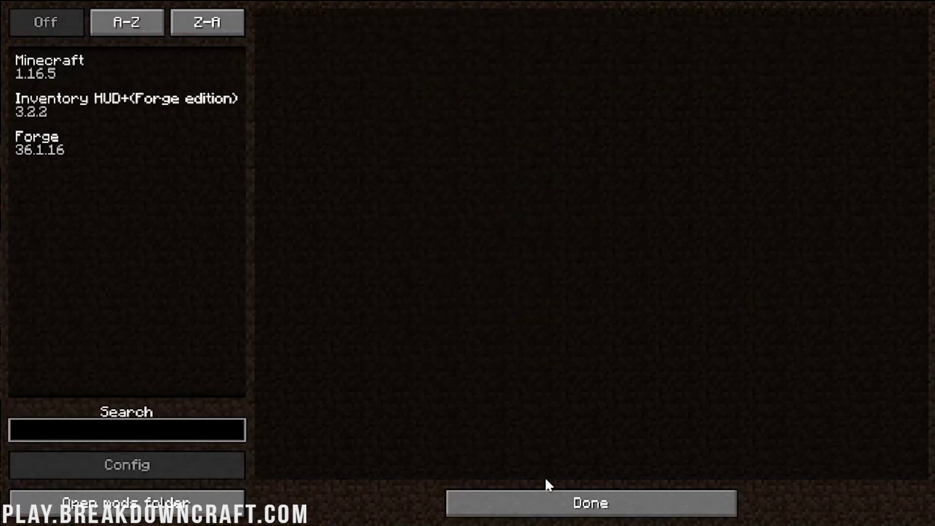
# Load the singleplayer world Ultimate Guide World without creating a backup.
pyautogui.click(544, 489)
pyautogui.click(487, 218)
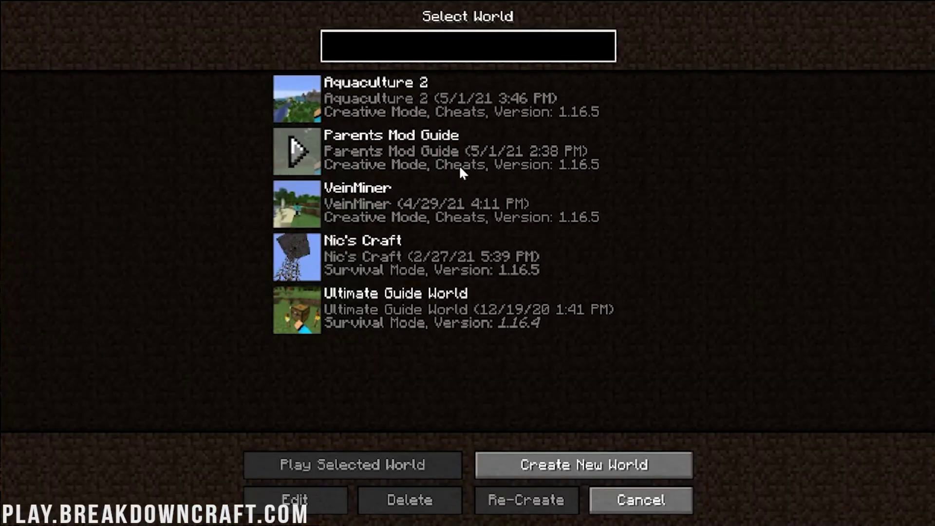
pyautogui.doubleClick(434, 297)
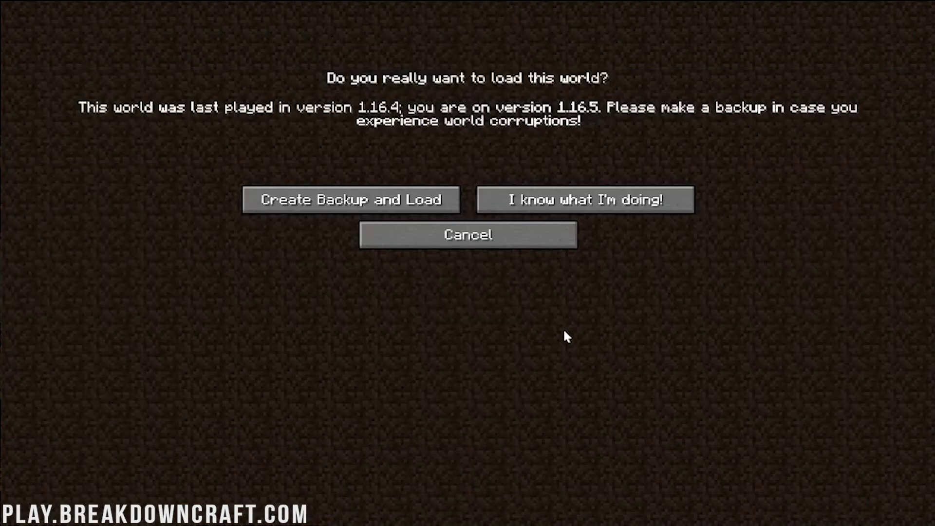
pyautogui.click(552, 200)
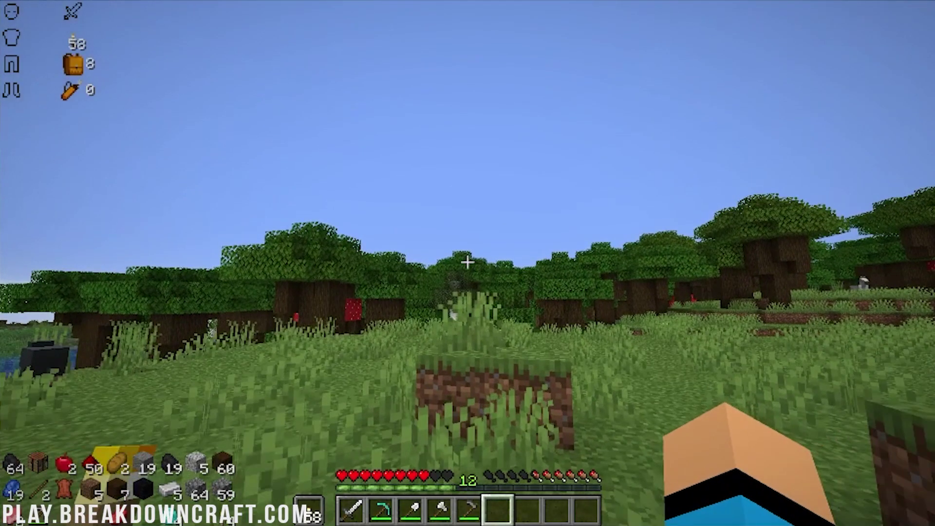
# Walk around with the stone hoe in hand and compare the inventory and armor HUD with the player's inventory.
pyautogui.press('e')
pyautogui.press('e')
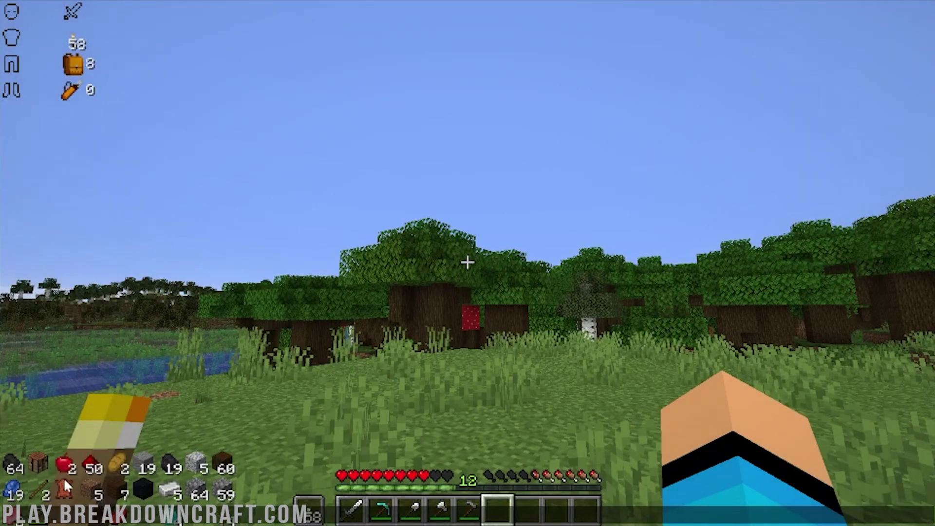
pyautogui.press('w')
pyautogui.scroll(1, 467, 263)
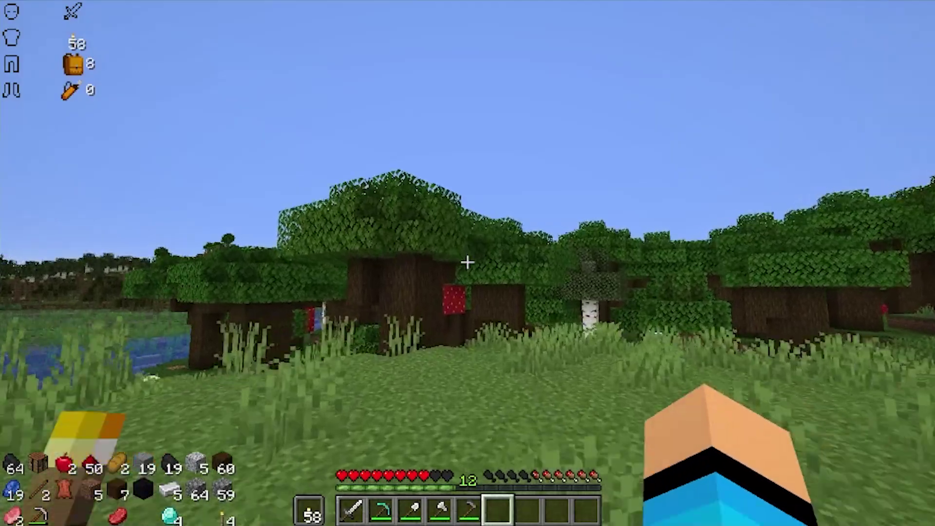
pyautogui.press('e')
pyautogui.press('e')
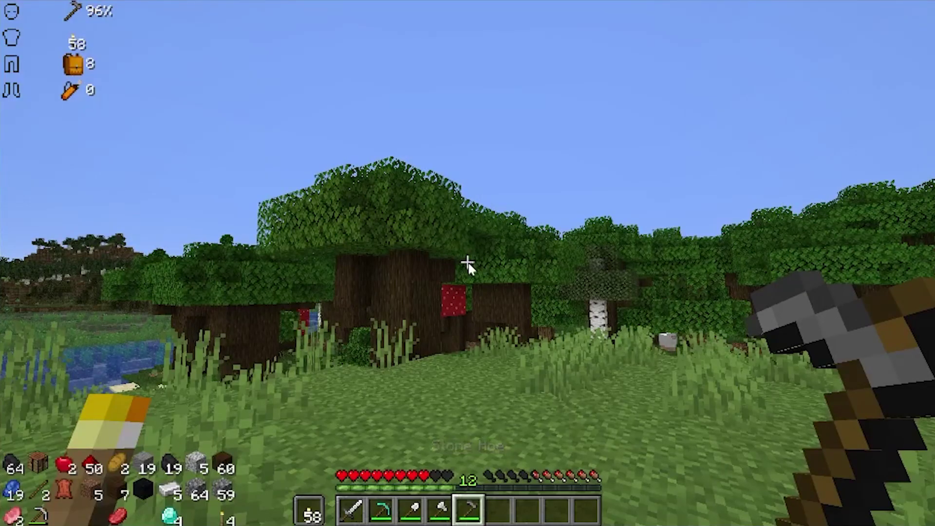
pyautogui.press('e')
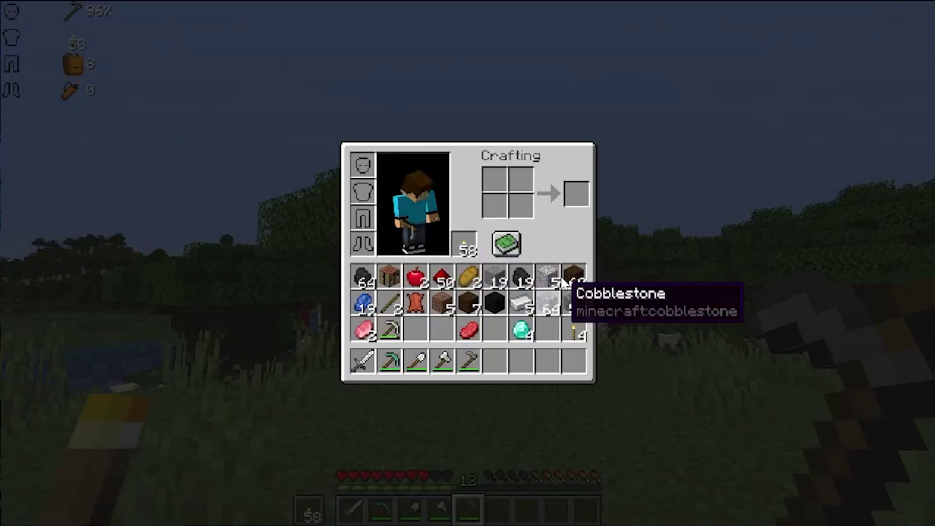
pyautogui.press('e')
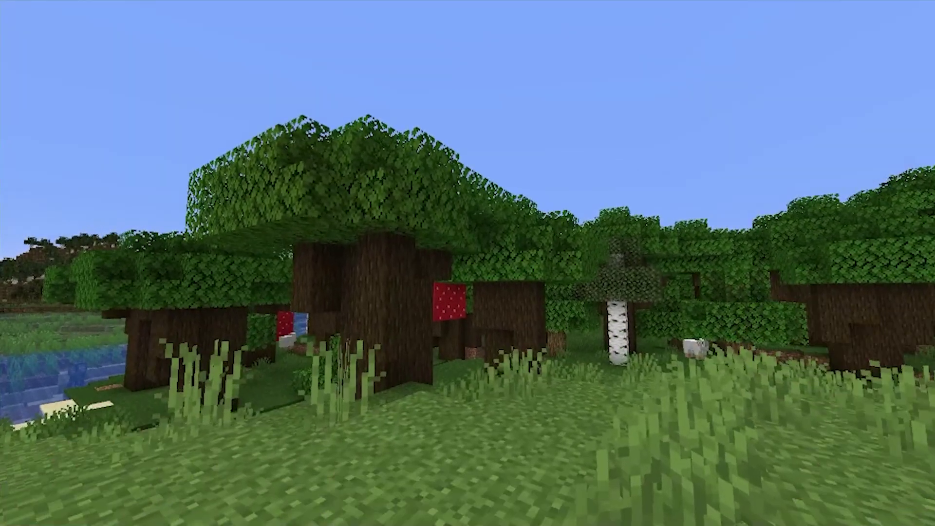
pyautogui.press('Escape')
pyautogui.press('Escape')
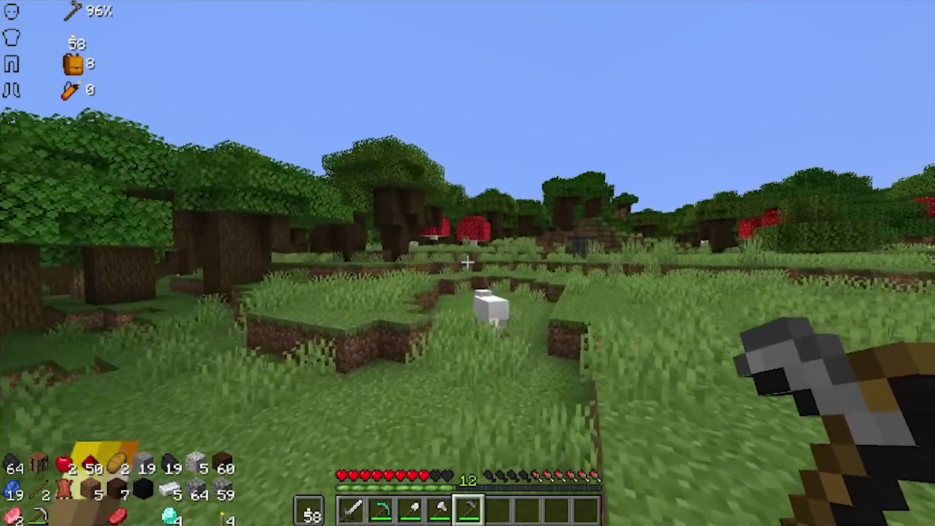
# Open the world to LAN with cheats allowed for the Survival game.
pyautogui.press('e')
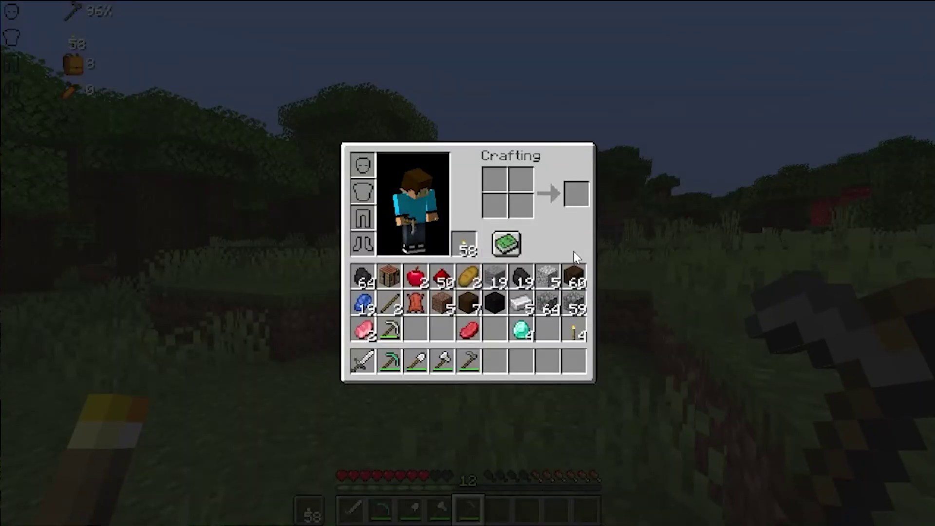
pyautogui.press('e')
pyautogui.press('/')
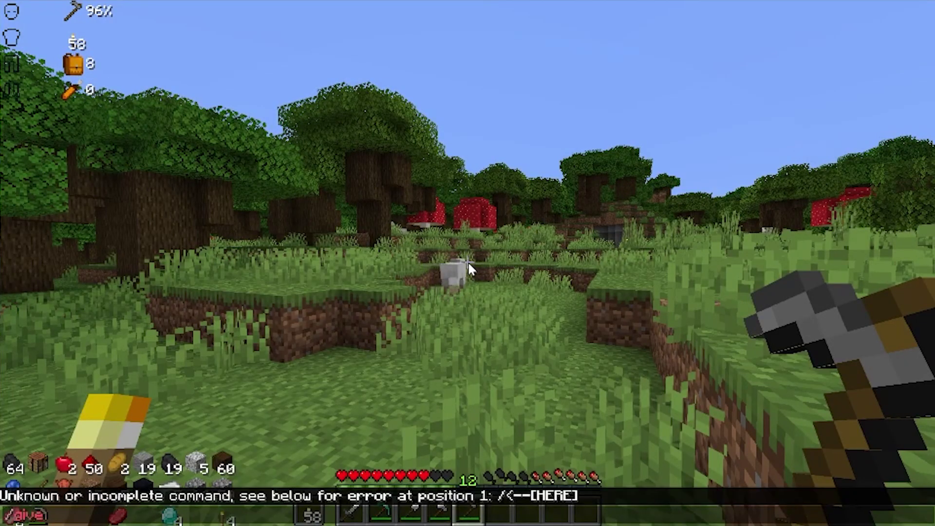
pyautogui.press('Escape')
pyautogui.press('Escape')
pyautogui.click(482, 273)
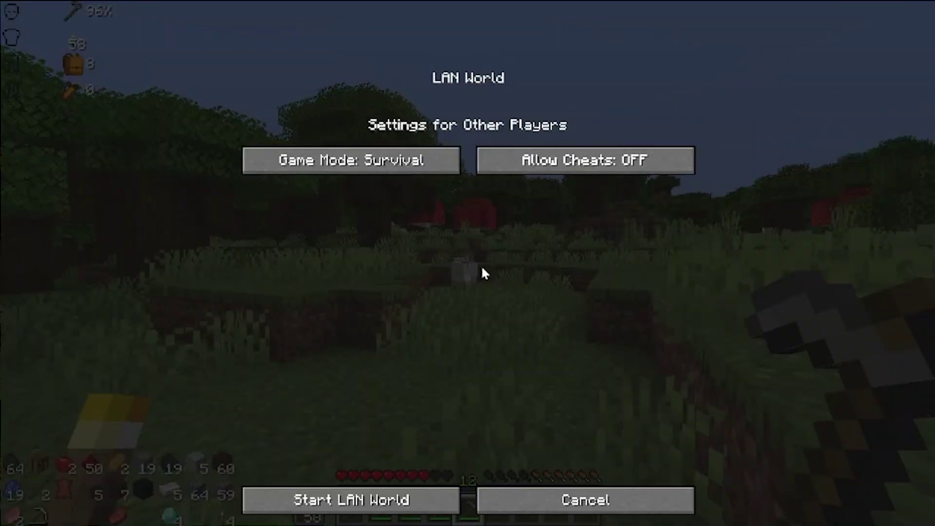
pyautogui.click(497, 168)
pyautogui.click(302, 498)
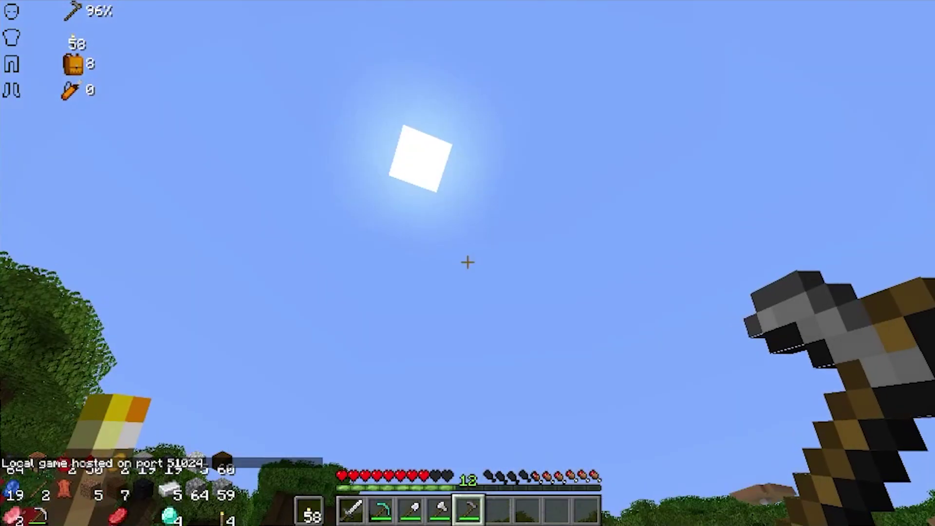
# Switch the player's game mode to creative with the gamemode command.
pyautogui.press('/')
pyautogui.write('gamemode creative')
pyautogui.press('Return')
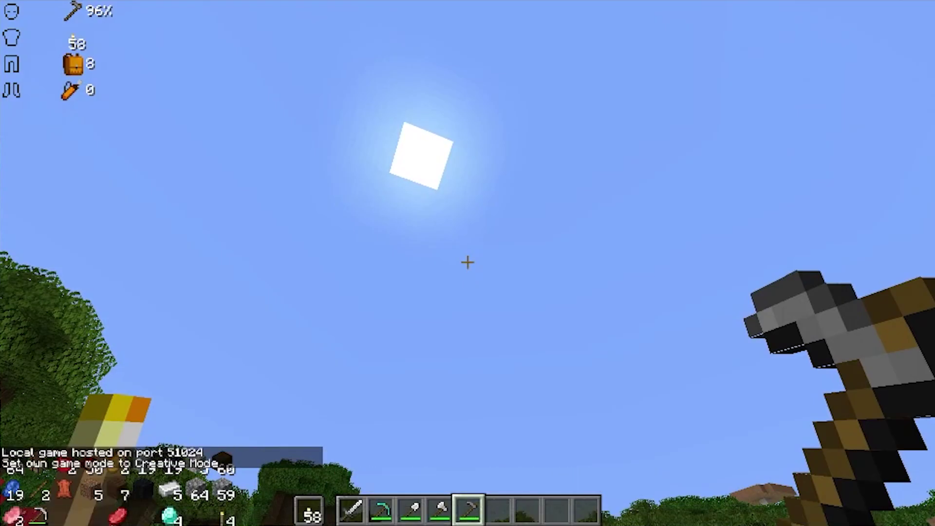
# Search the creative items for "diam" and put the diamond helmet, chestplate, leggings and boots in the free hotbar slots.
pyautogui.press('e')
pyautogui.click(596, 141)
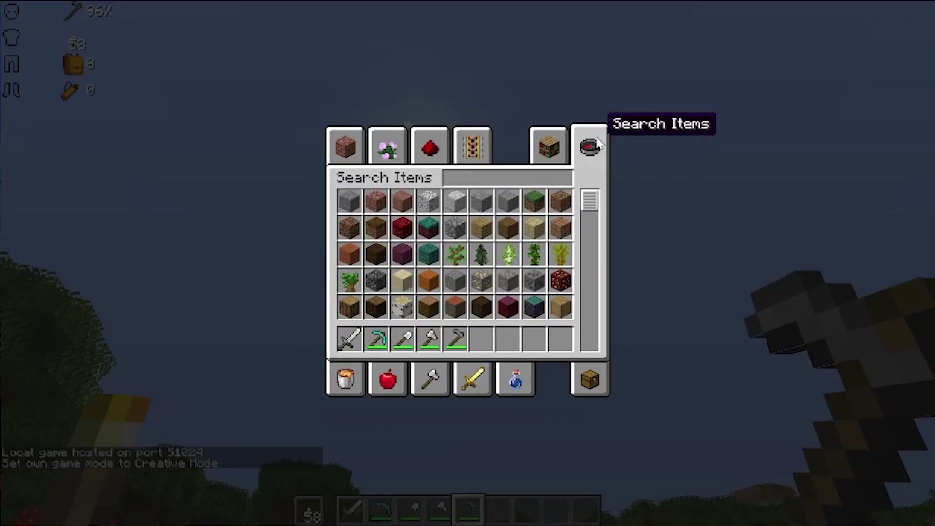
pyautogui.write('diam')
pyautogui.hotkey('ctrl', 'a')
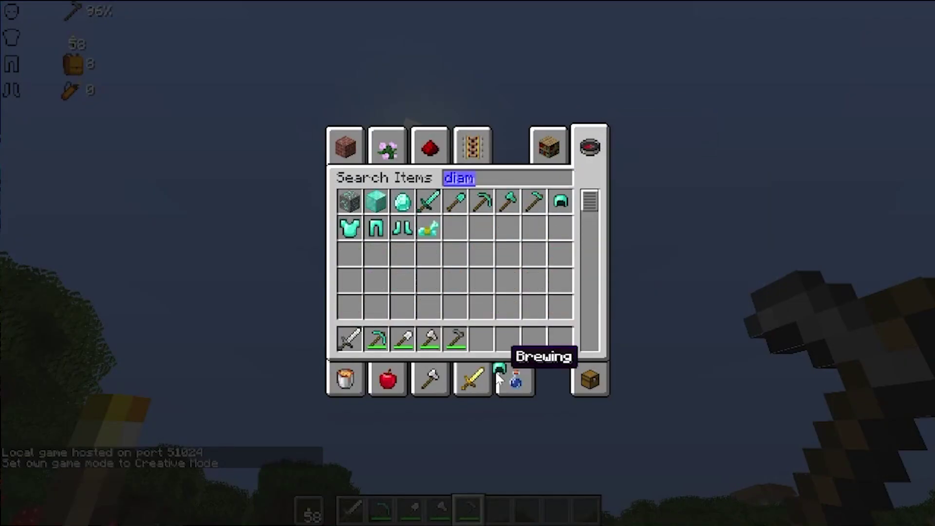
pyautogui.click(482, 339)
pyautogui.click(349, 228)
pyautogui.click(508, 339)
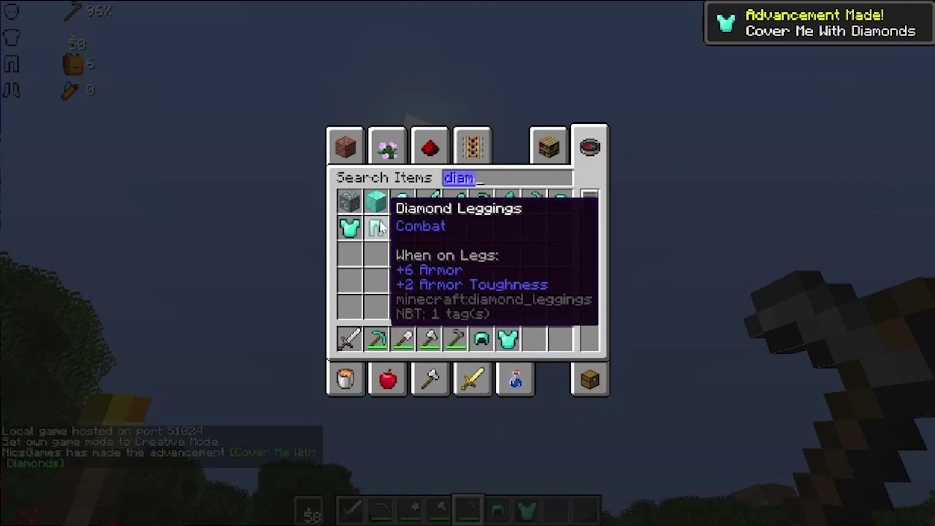
pyautogui.click(378, 228)
pyautogui.click(534, 339)
pyautogui.click(403, 227)
pyautogui.click(560, 339)
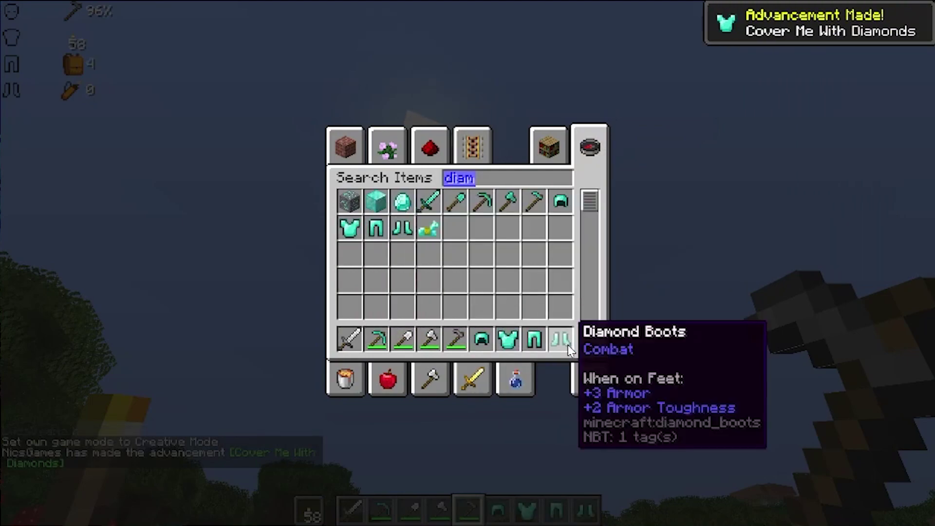
pyautogui.press('Escape')
# Switch the player's game mode back to survival by editing the previous gamemode command.
pyautogui.press('t')
pyautogui.press('Up')
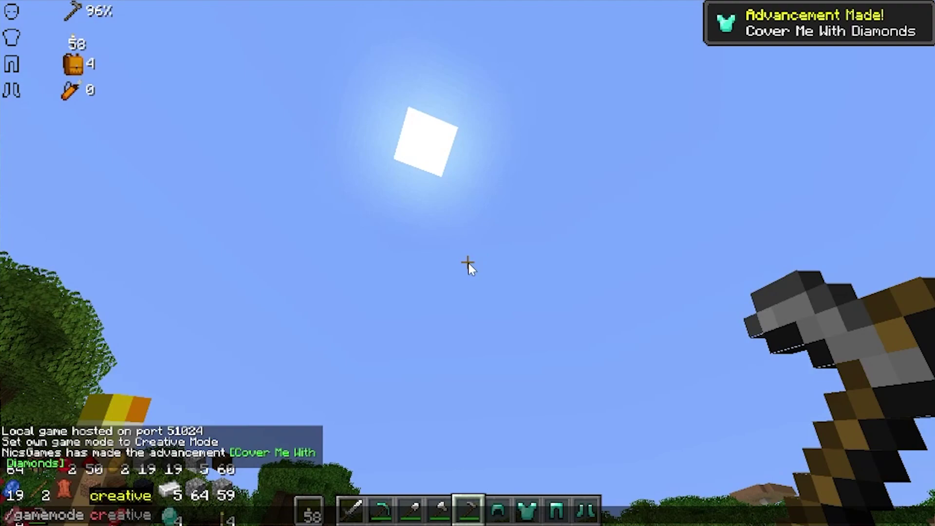
pyautogui.press('BackSpace')
pyautogui.press('BackSpace')
pyautogui.press('BackSpace')
pyautogui.press('BackSpace')
pyautogui.press('BackSpace')
pyautogui.press('BackSpace')
pyautogui.press('BackSpace')
pyautogui.press('BackSpace')
pyautogui.write('survival')
pyautogui.press('Return')
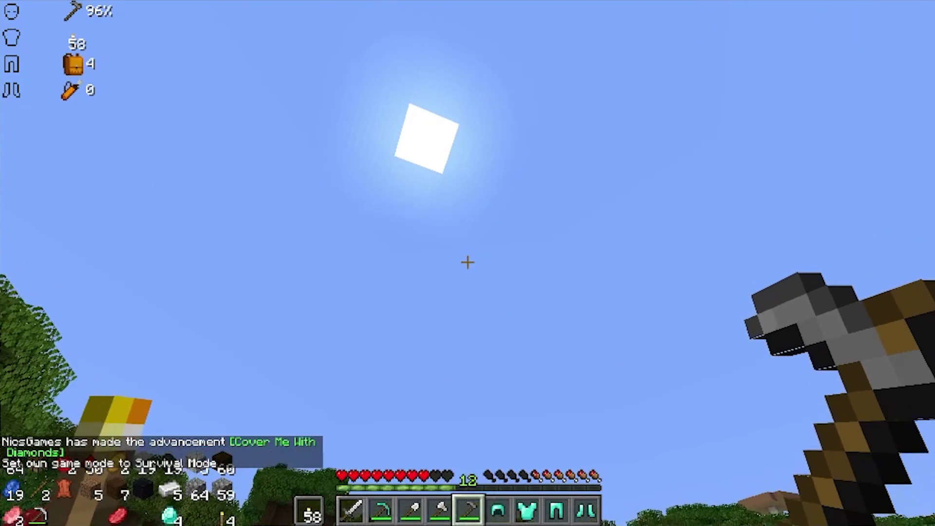
# Equip the diamond helmet, chestplate, leggings and boots from the hotbar.
pyautogui.scroll(-1, 468, 263)
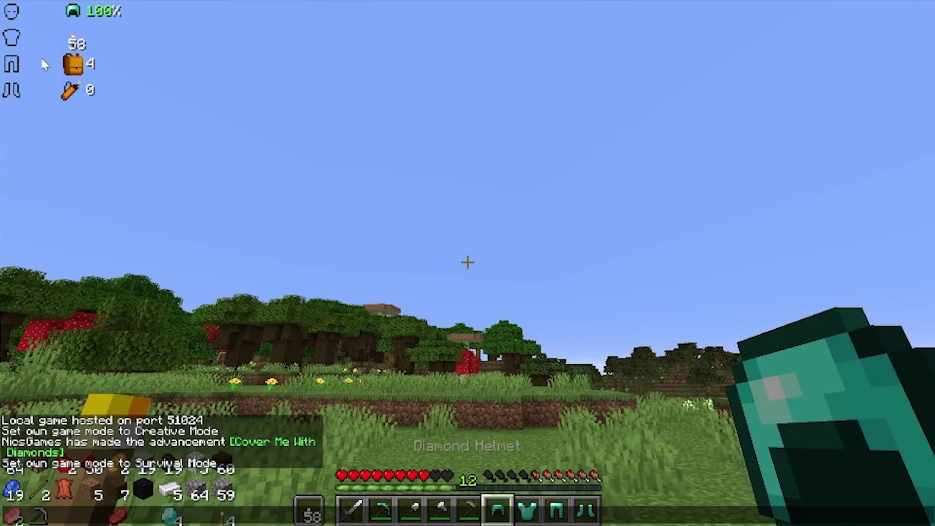
pyautogui.rightClick(467, 263)
pyautogui.scroll(-1, 467, 263)
pyautogui.rightClick(467, 263)
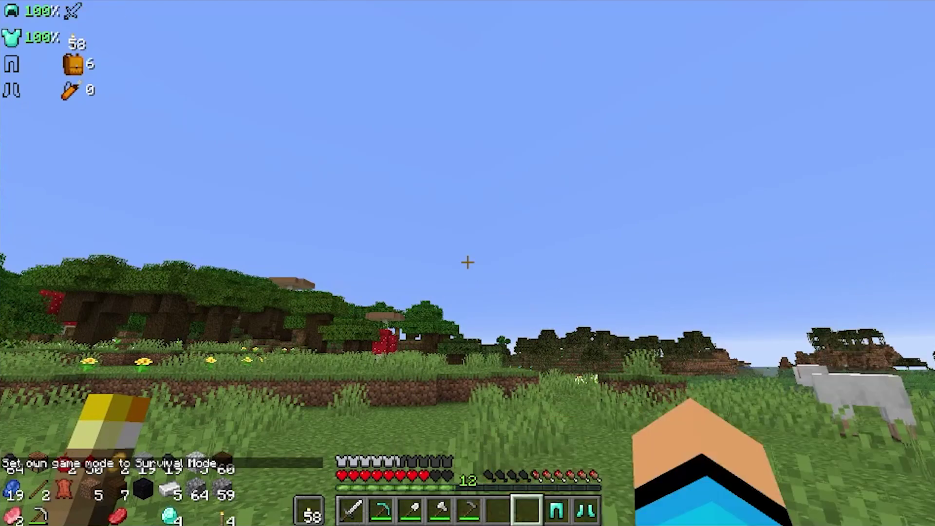
pyautogui.scroll(-1, 467, 263)
pyautogui.rightClick(468, 263)
pyautogui.scroll(-1, 467, 263)
pyautogui.rightClick(468, 263)
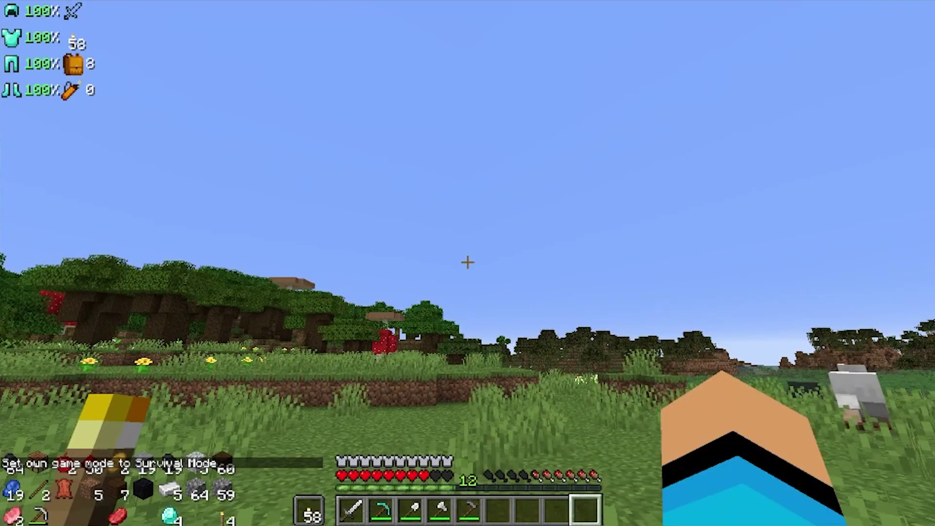
# Cycle through the hotbar tools from the iron sword to the stone hoe and check their durability in the armor HUD.
pyautogui.scroll(8, 467, 263)
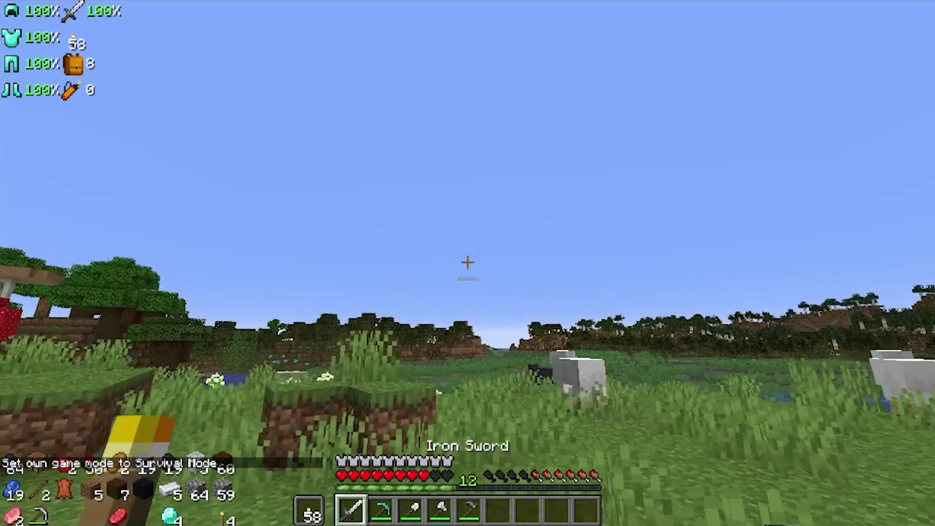
pyautogui.scroll(-3, 467, 263)
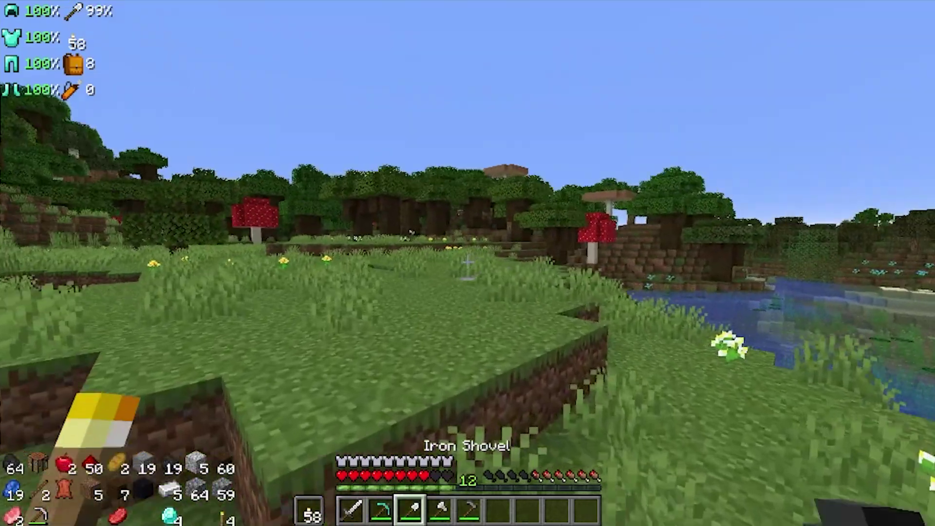
pyautogui.scroll(-1, 467, 263)
# Take the torches out of the off-hand slot, put them back and close the inventory.
pyautogui.press('e')
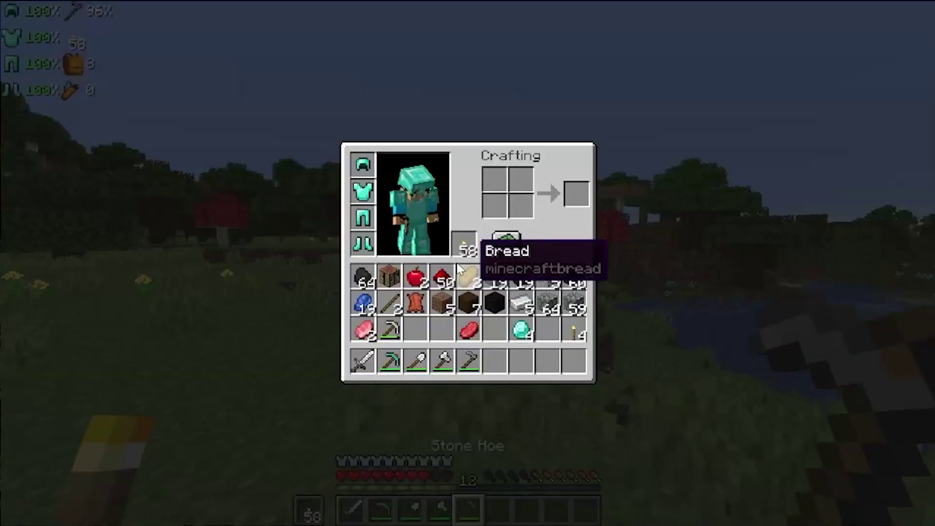
pyautogui.click(463, 246)
pyautogui.click(462, 253)
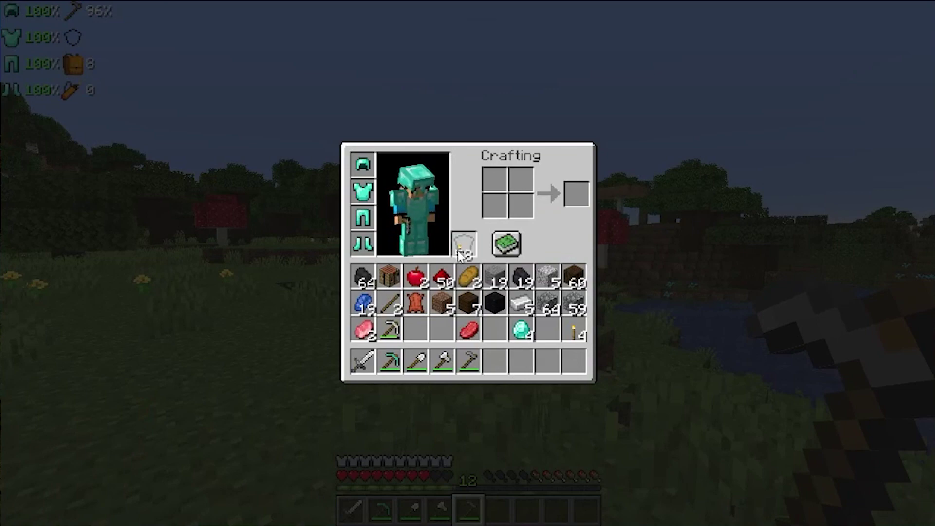
pyautogui.click(462, 254)
pyautogui.click(461, 253)
pyautogui.press('e')
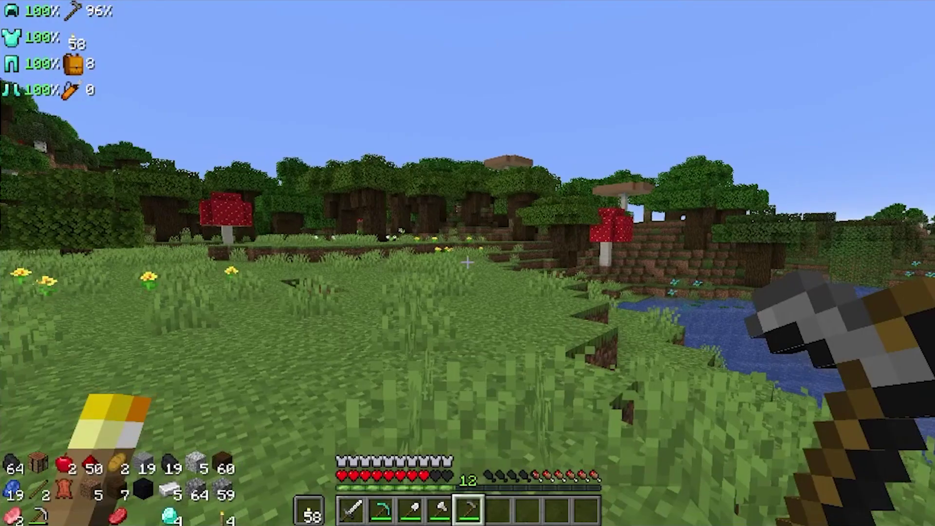
# Walk across the meadow in diamond armor and compare the armor and inventory HUD with the player's inventory.
pyautogui.press('e')
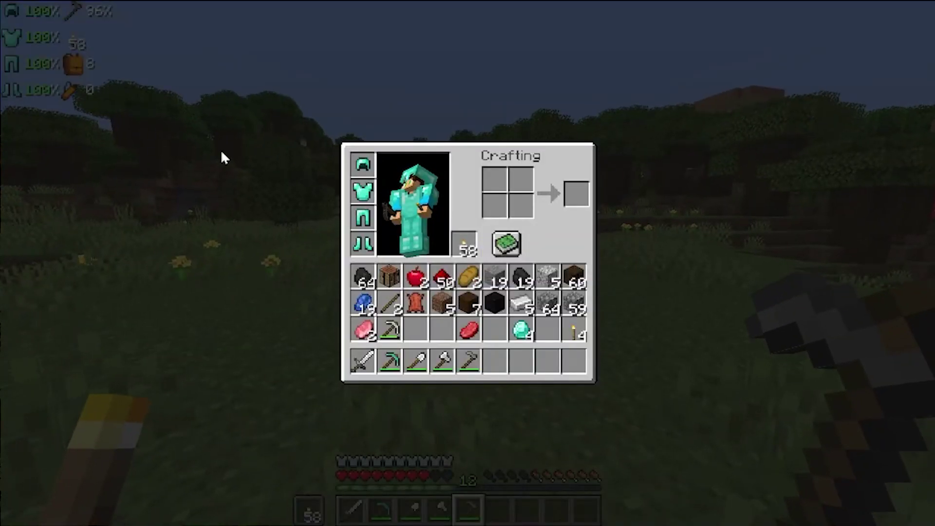
pyautogui.press('e')
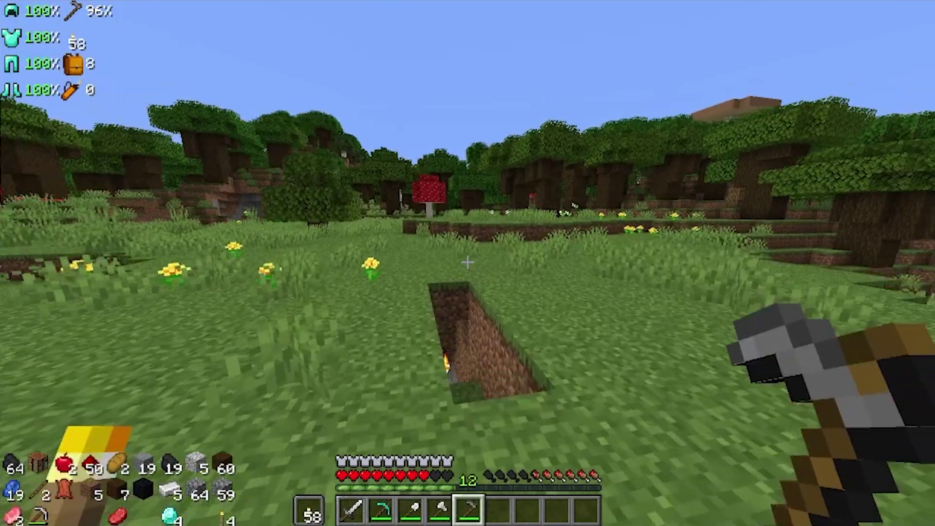
pyautogui.press('w')
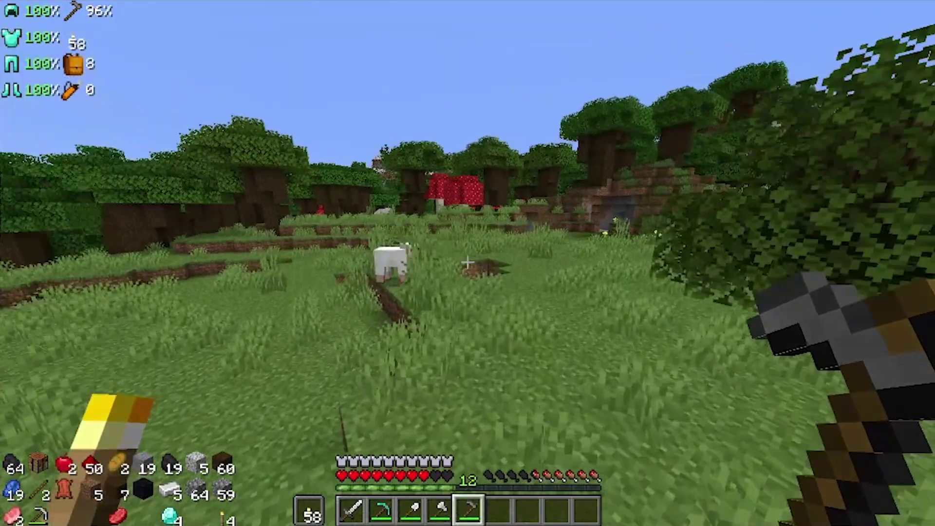
pyautogui.press('w')
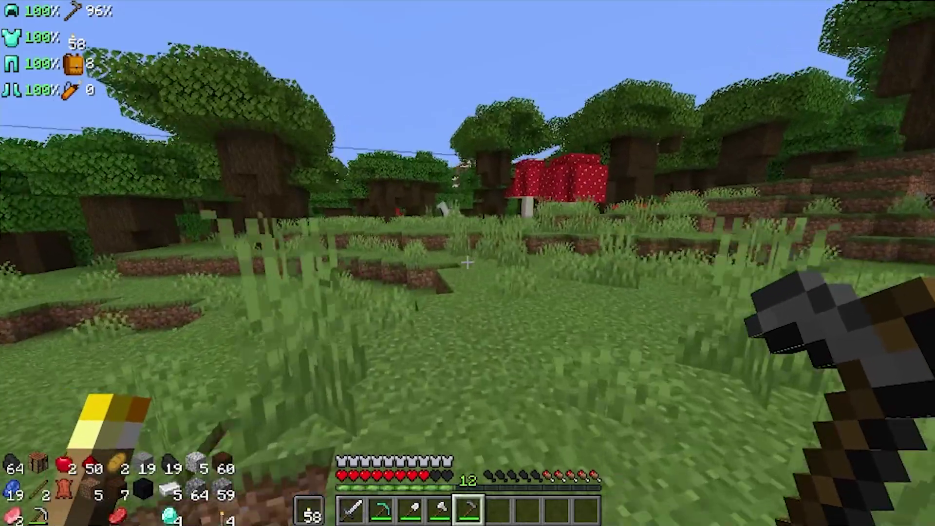
pyautogui.press('w')
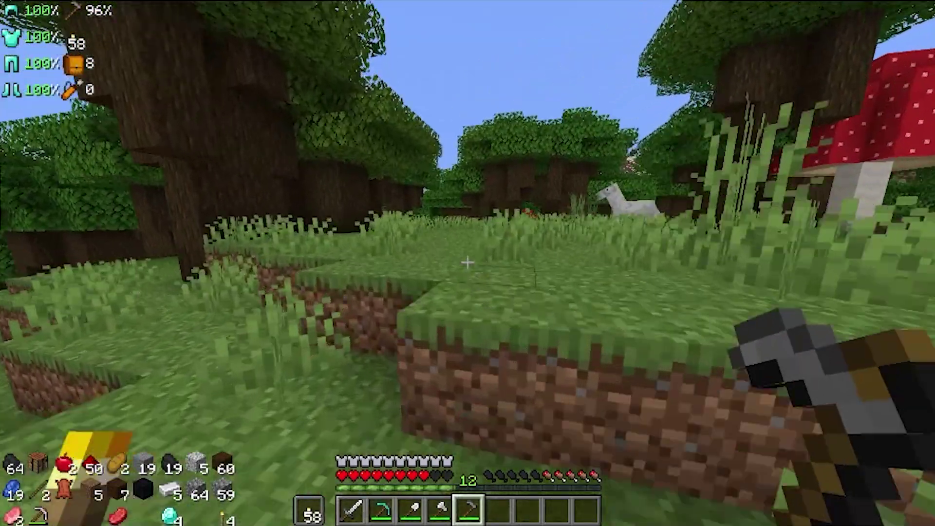
pyautogui.press('w')
pyautogui.press('e')
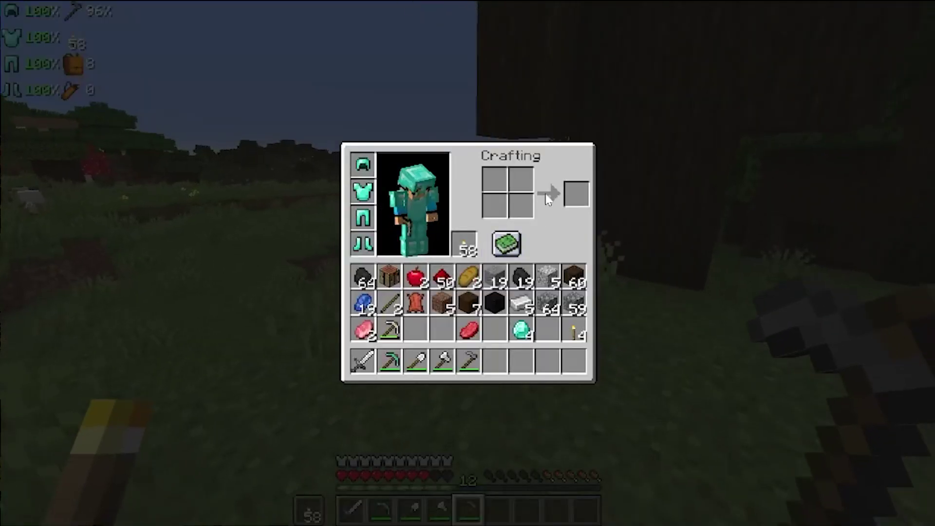
pyautogui.press('e')
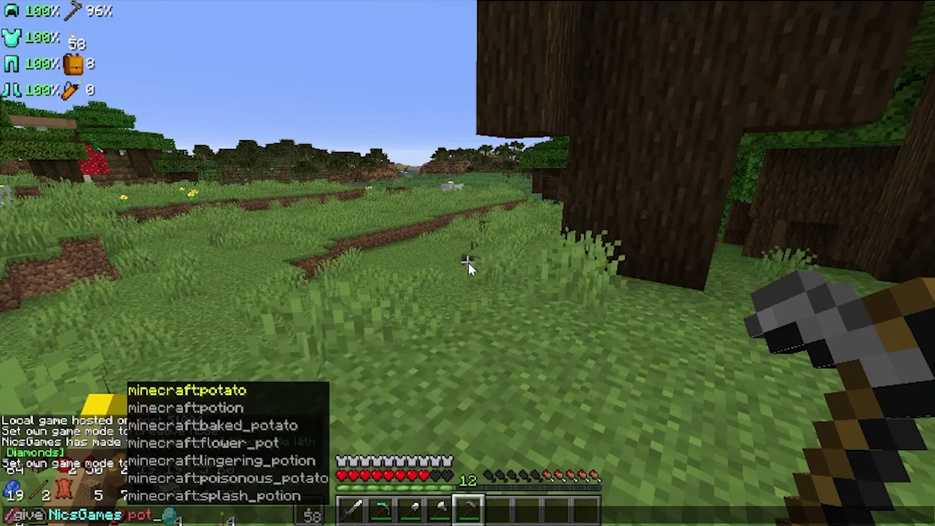
# Give the player one splash potion with the give command.
pyautogui.press('BackSpace')
pyautogui.write('spa')
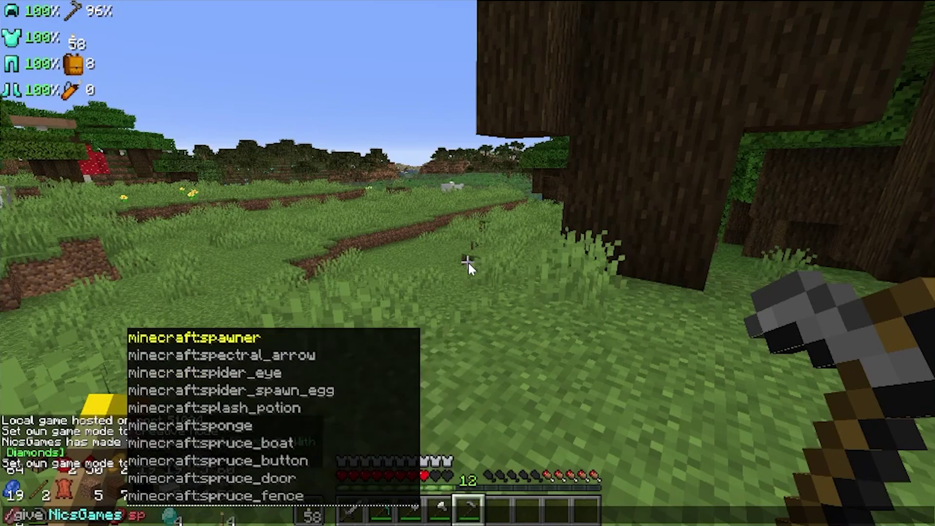
pyautogui.press('Down')
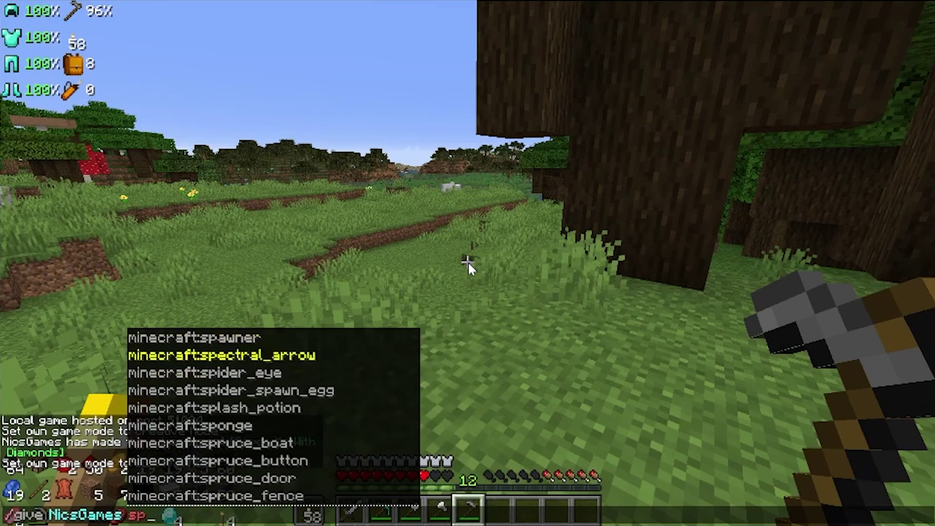
pyautogui.press('Return')
# Throw the splash potions of Night Vision and Swiftness at the ground beside the player.
pyautogui.press('w')
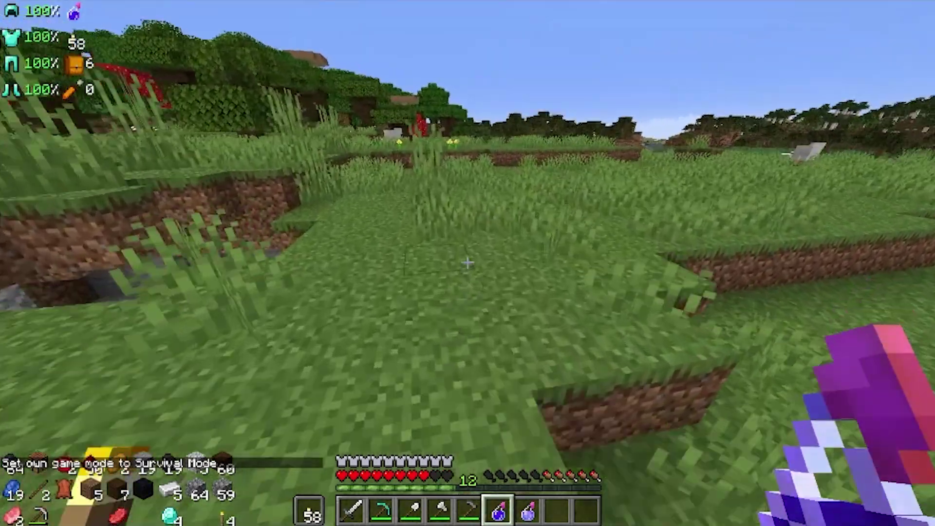
pyautogui.rightClick(467, 263)
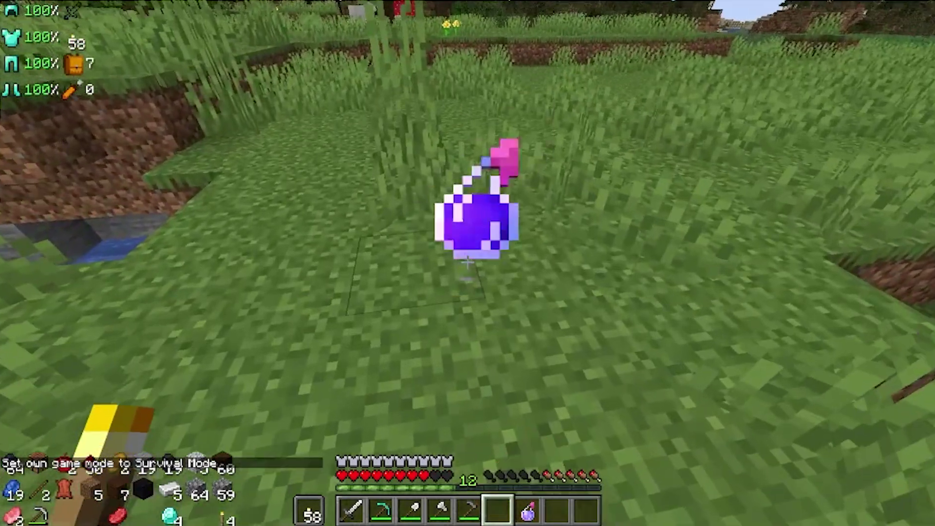
pyautogui.scroll(-2, 468, 263)
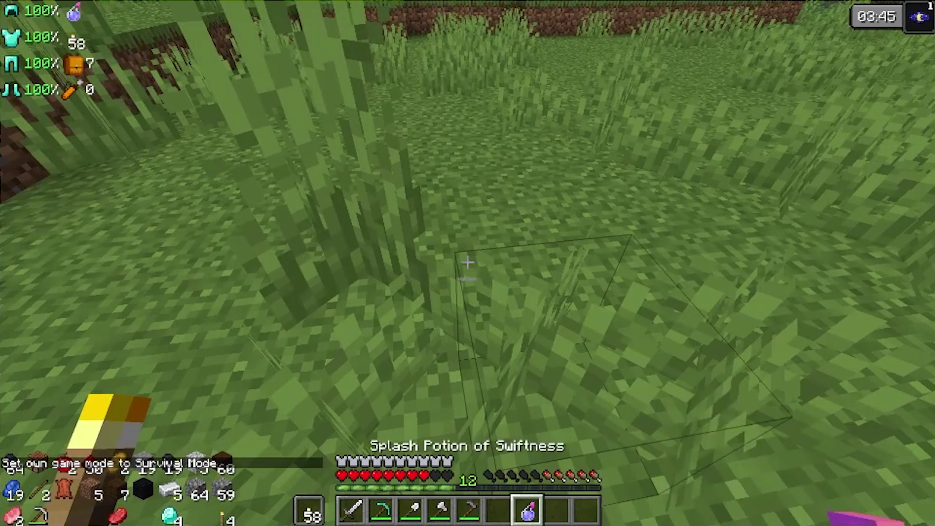
pyautogui.rightClick(467, 263)
# Compare the potion HUD timers with the status effects listed in the player's inventory, and walk on.
pyautogui.press('t')
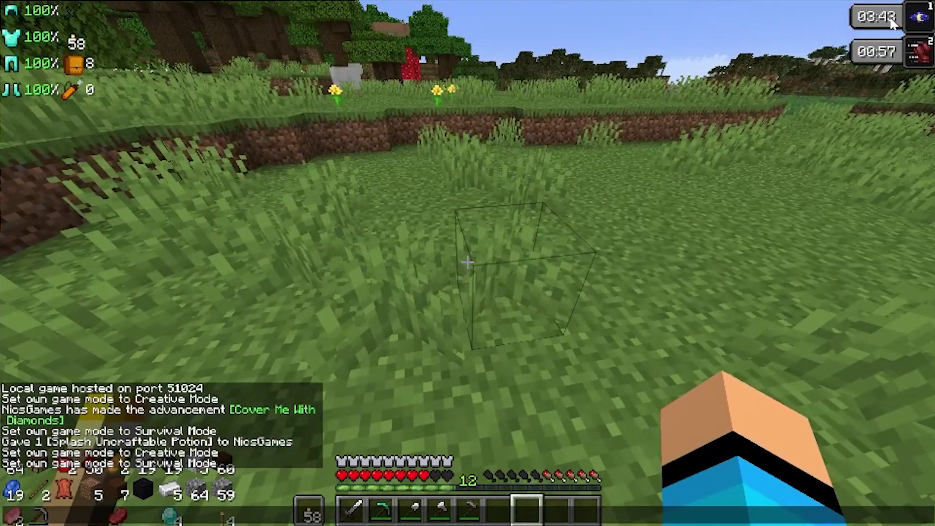
pyautogui.press('e')
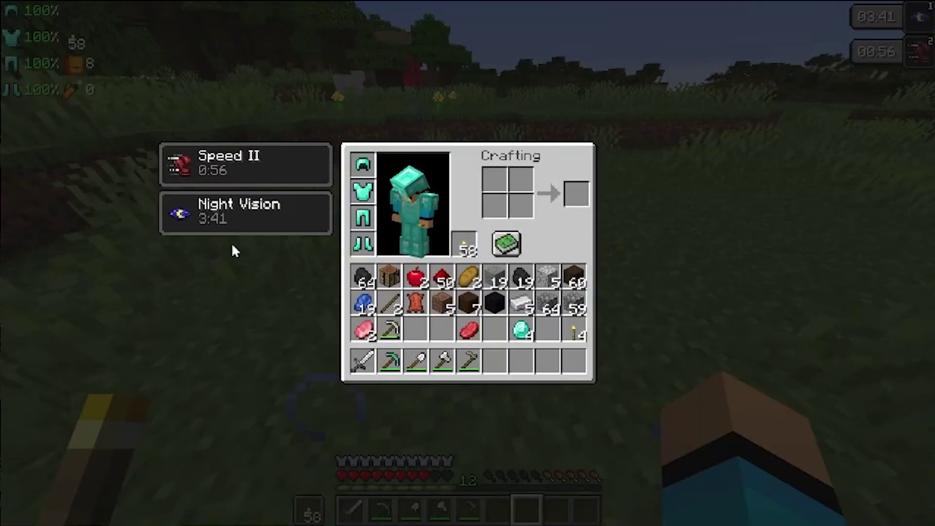
pyautogui.press('e')
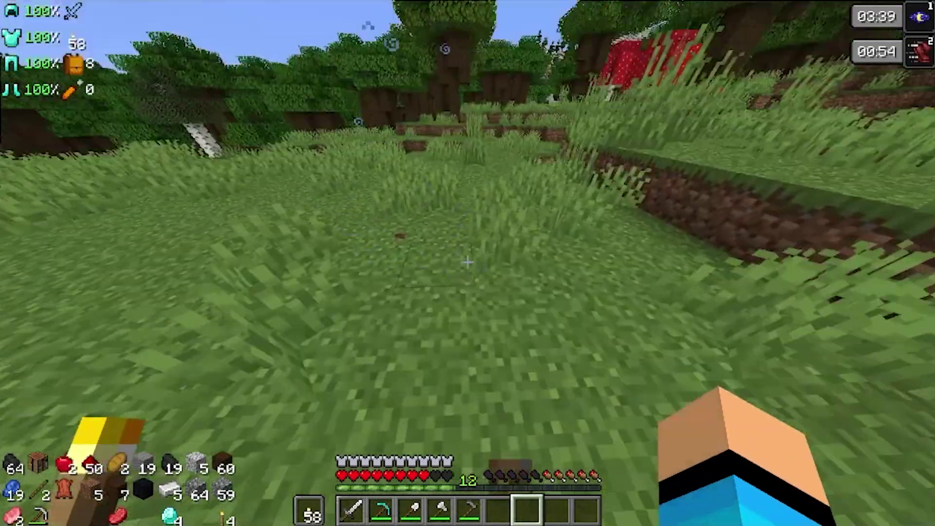
pyautogui.press('w')
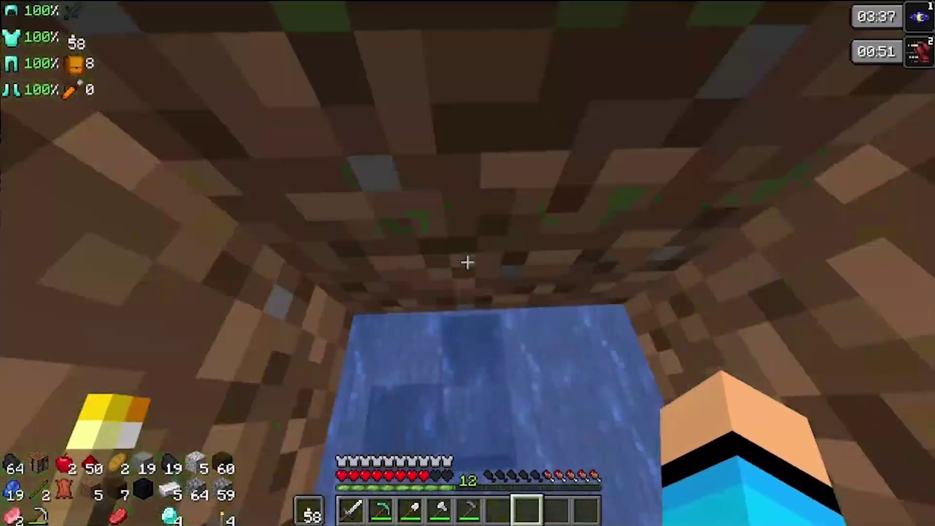
# Get out of the flooded dirt pit by digging through the dirt with the iron shovel, and walk on across the meadow.
pyautogui.press('space')
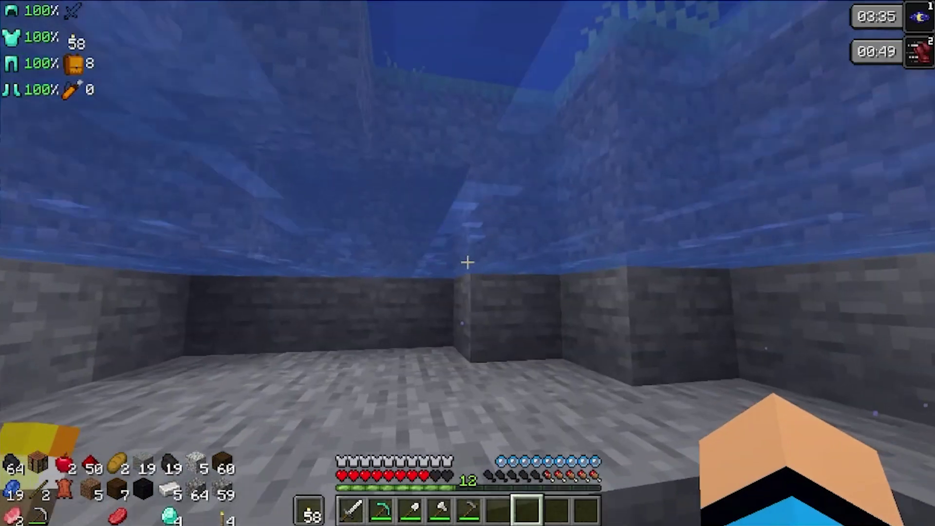
pyautogui.press('w')
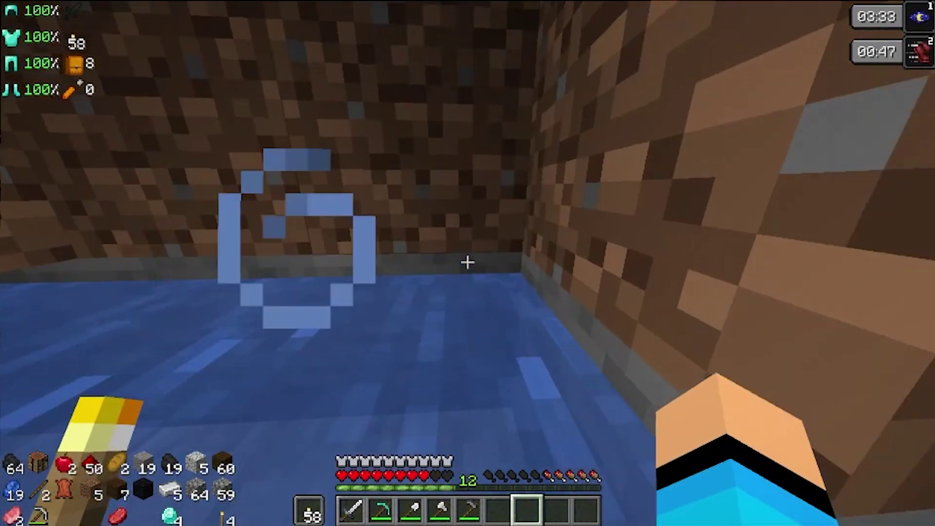
pyautogui.scroll(4, 468, 263)
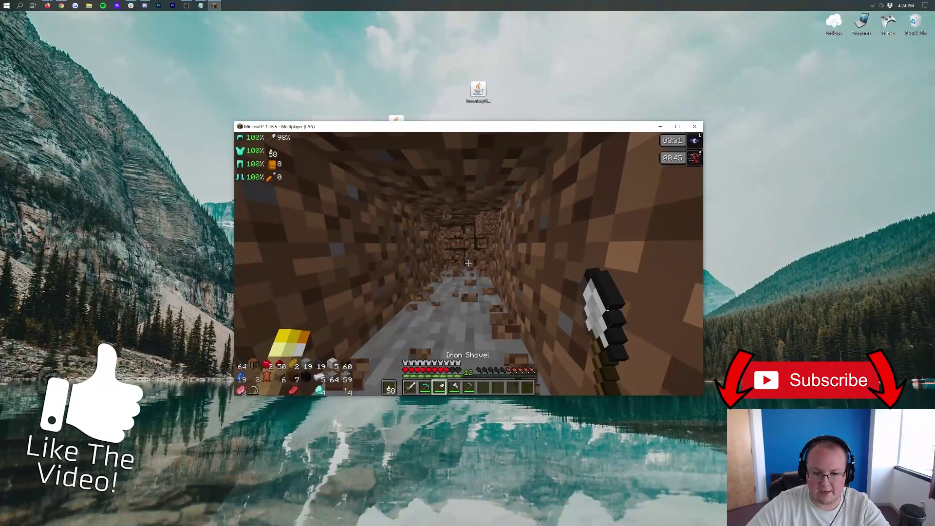
pyautogui.press('w')
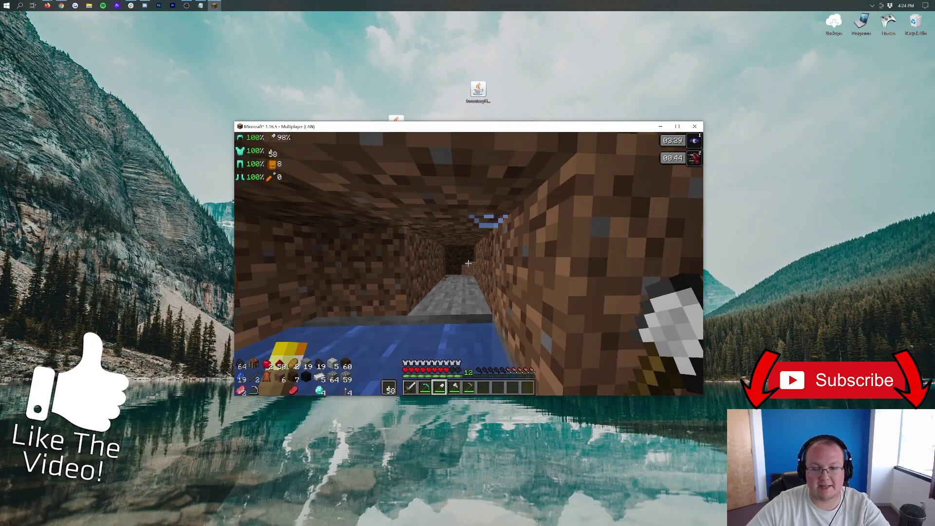
pyautogui.click(467, 263)
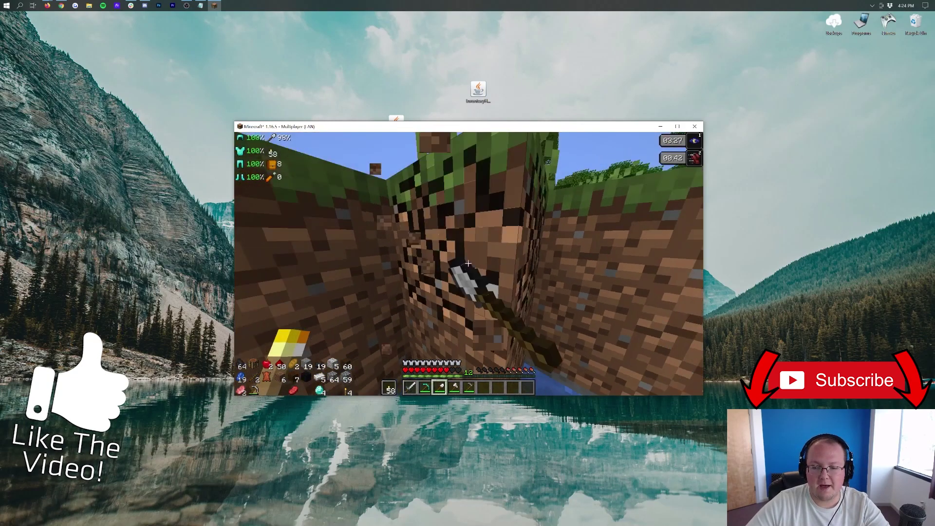
pyautogui.click(467, 263)
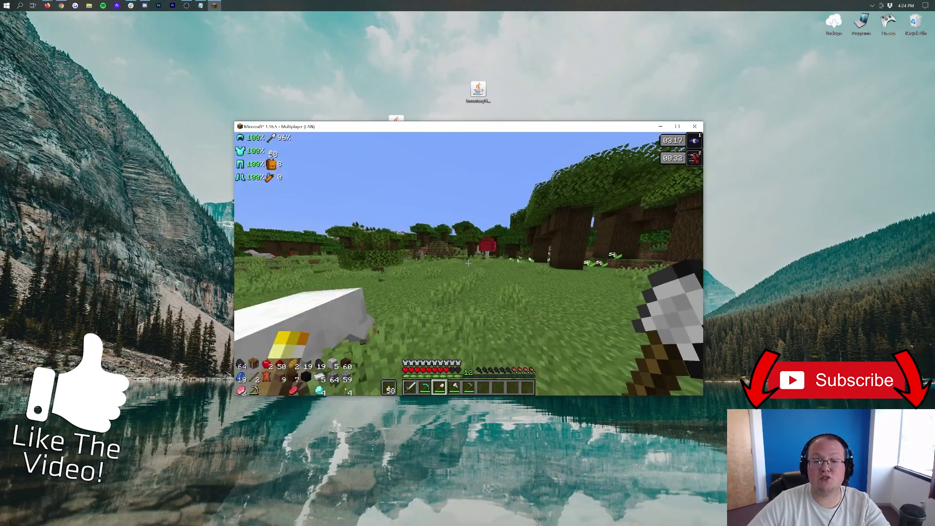
pyautogui.press('w')
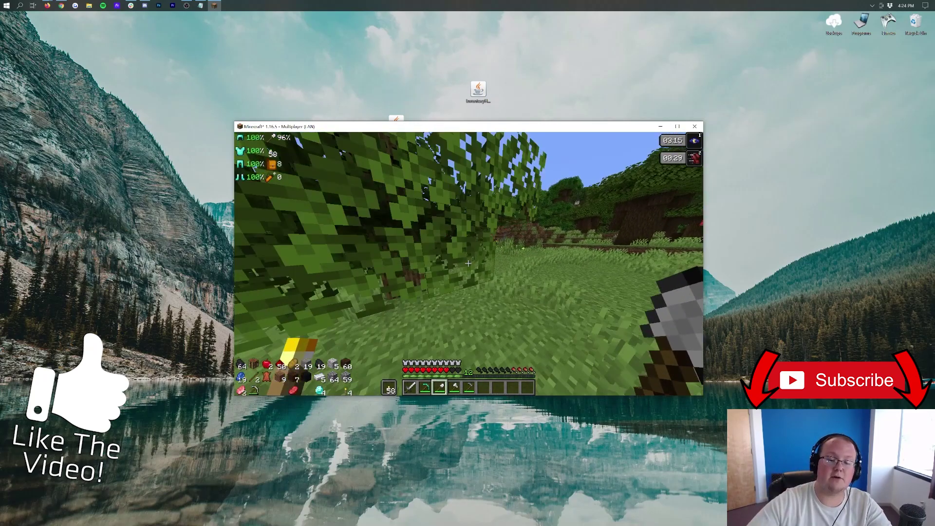